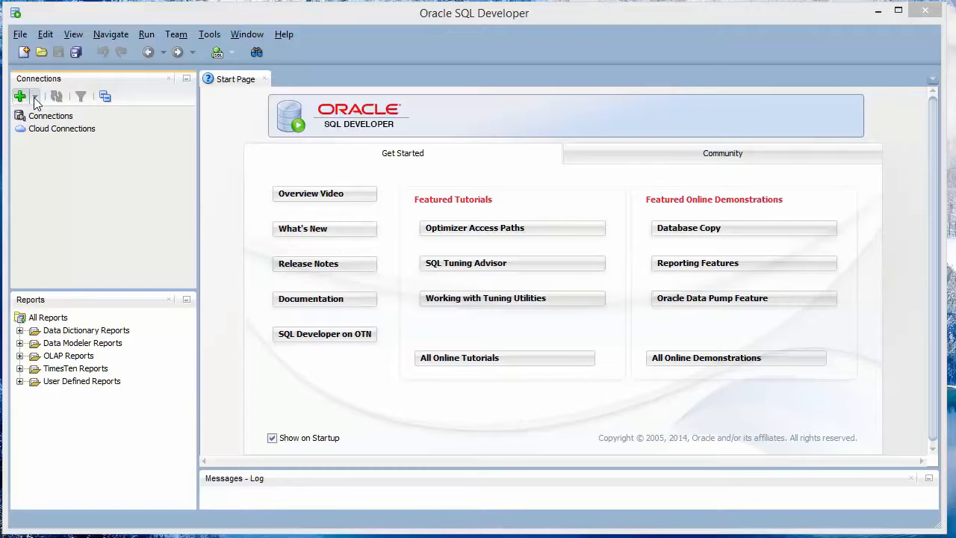
Step: Start a new database connection named BTM 382 - system with the username system
{"action": "left_click", "coordinate": [34, 97]}
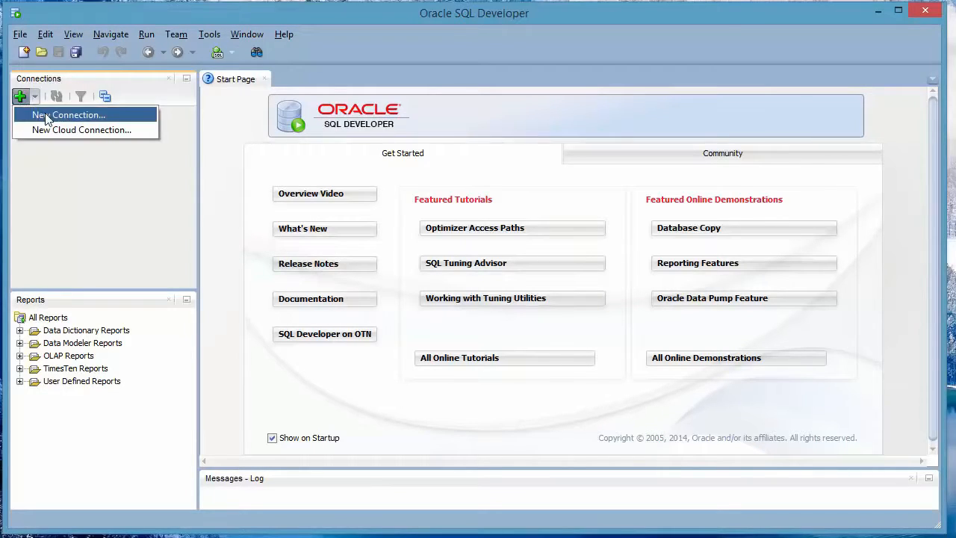
{"action": "left_click", "coordinate": [47, 117]}
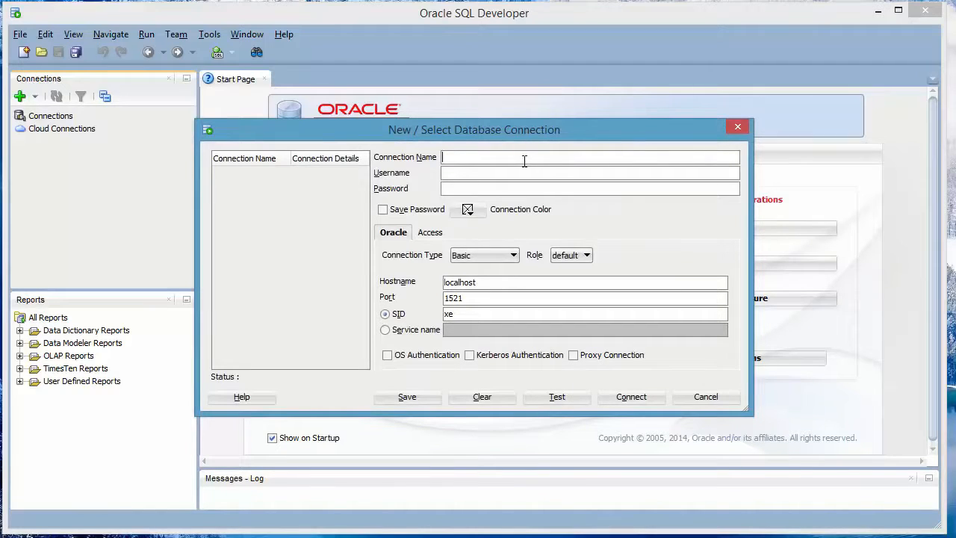
{"action": "type", "text": "BTM 382 - system"}
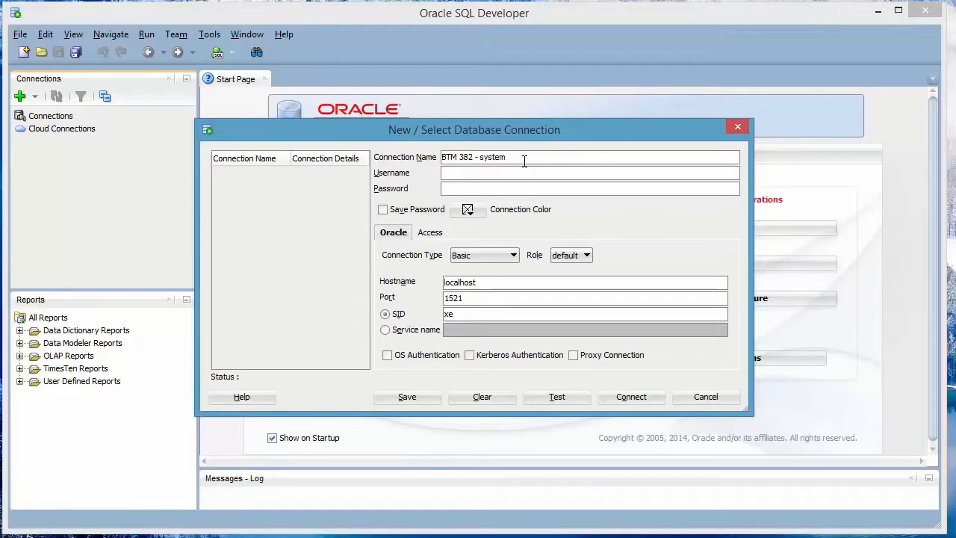
{"action": "key", "text": "Tab"}
{"action": "type", "text": "system"}
Step: Enter the connection password, choose to save it, test the connection and connect
{"action": "key", "text": "Tab"}
{"action": "type", "text": "•••••"}
{"action": "left_click", "coordinate": [384, 210]}
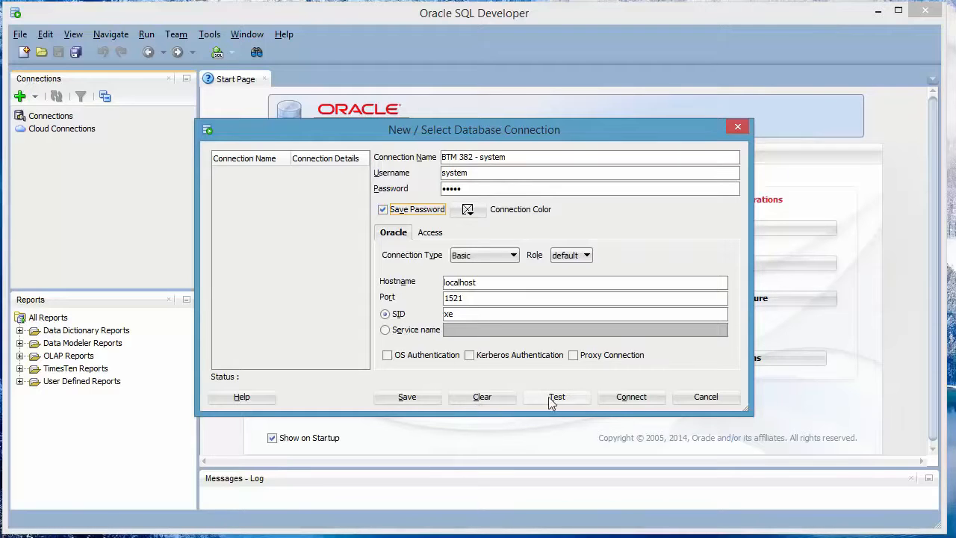
{"action": "left_click", "coordinate": [559, 397]}
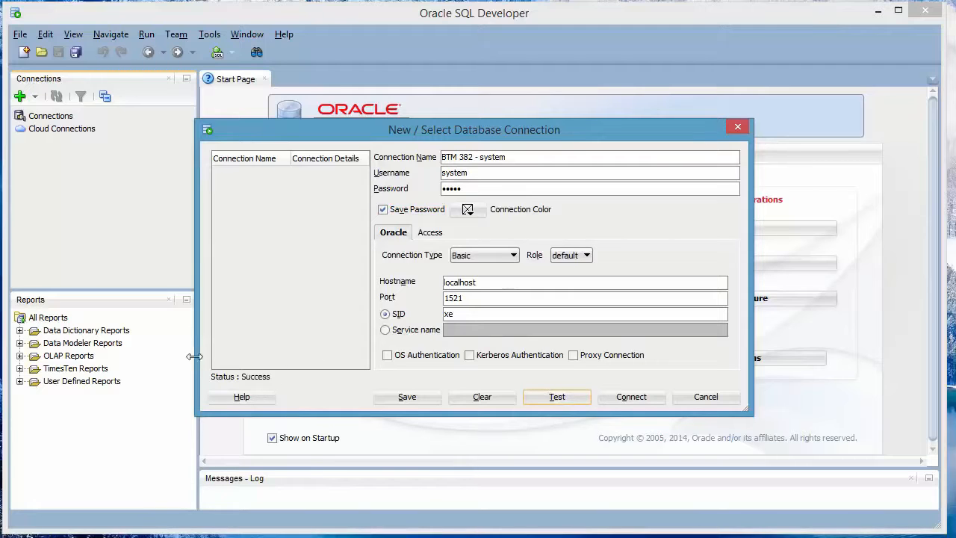
{"action": "left_click", "coordinate": [635, 397]}
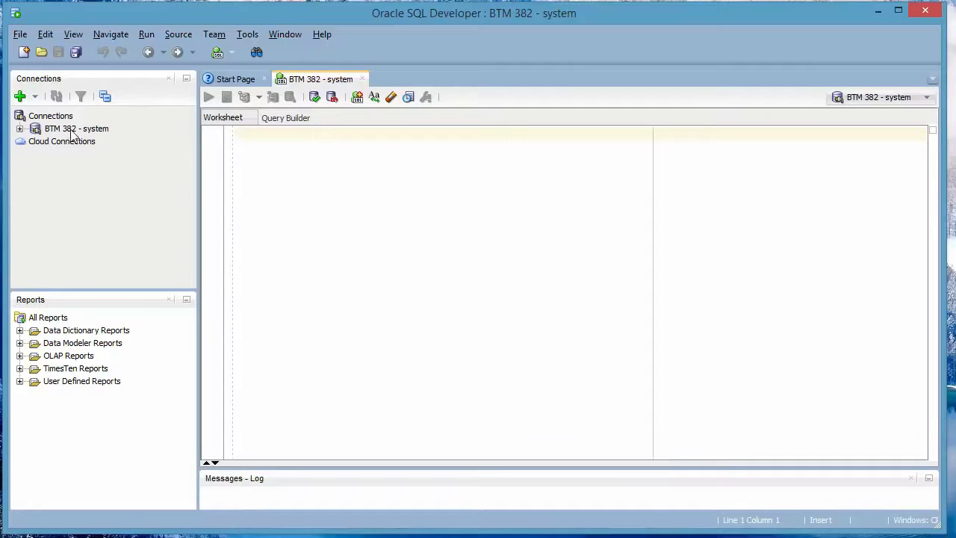
Step: Expand the BTM 382 - system connection and start creating a new user under Other Users
{"action": "left_click", "coordinate": [19, 128]}
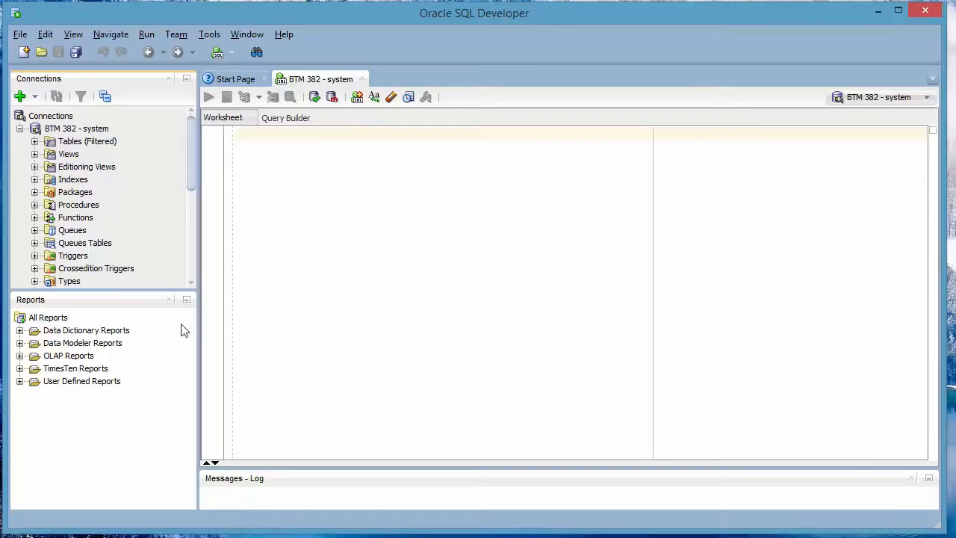
{"action": "left_click", "coordinate": [169, 300]}
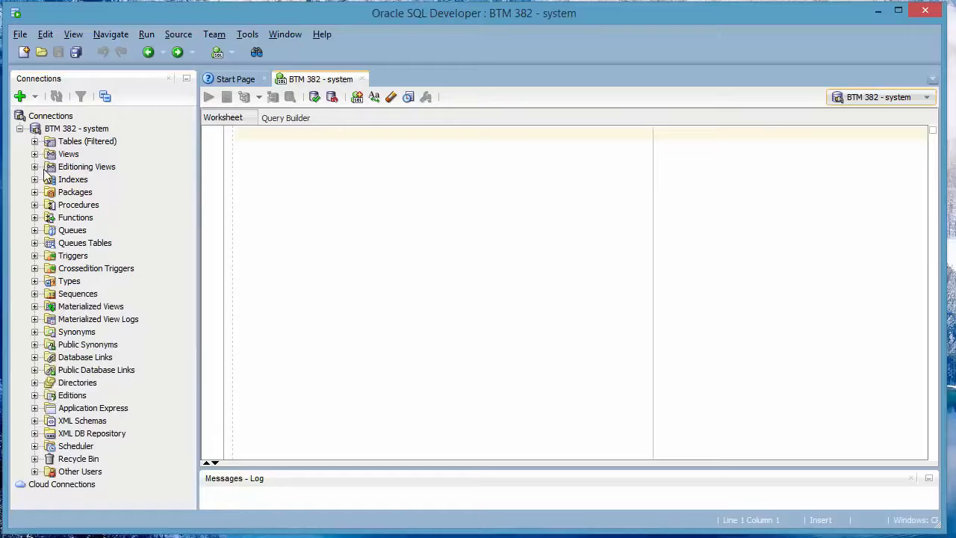
{"action": "left_click", "coordinate": [69, 474]}
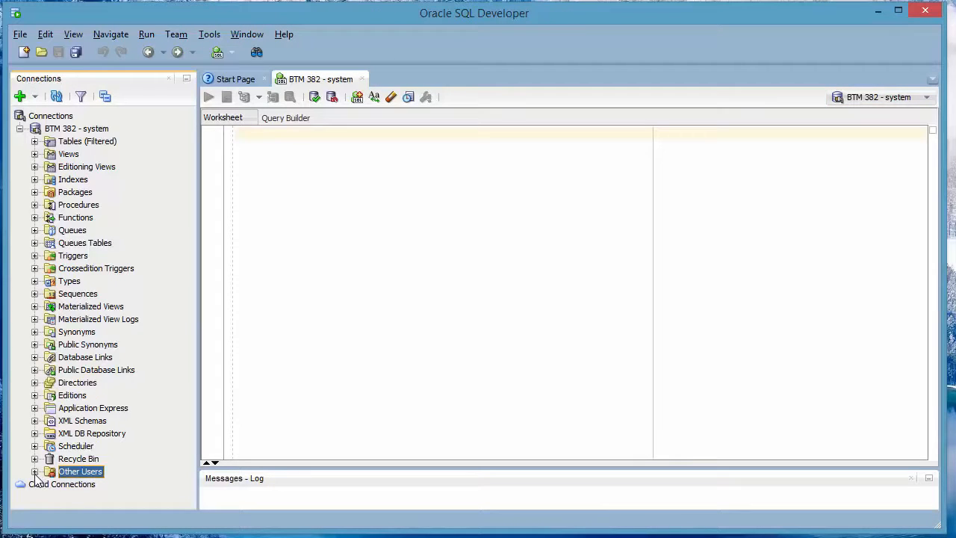
{"action": "right_click", "coordinate": [86, 476]}
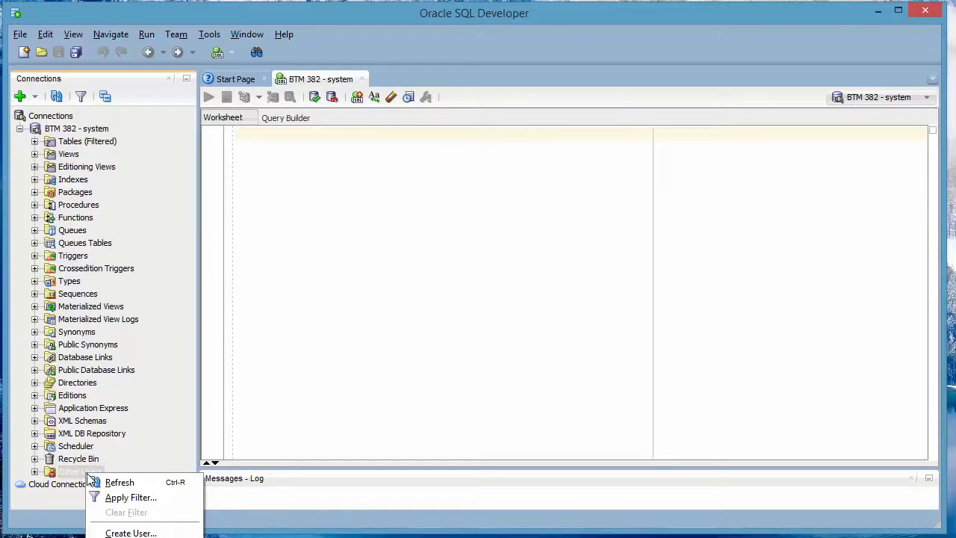
{"action": "left_click", "coordinate": [139, 531]}
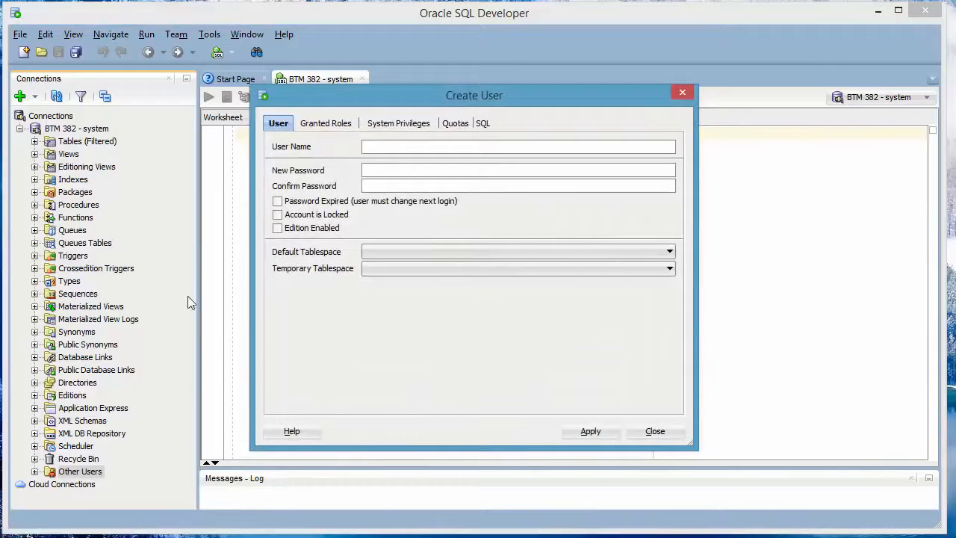
Step: Create a user named tripartio with its new password entered and confirmed, and apply
{"action": "left_click", "coordinate": [412, 147]}
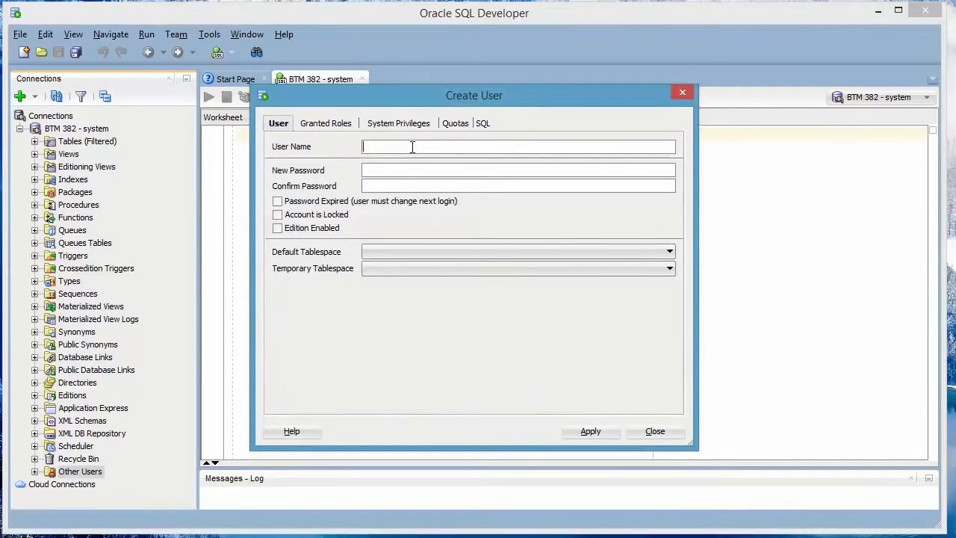
{"action": "type", "text": "tripartio"}
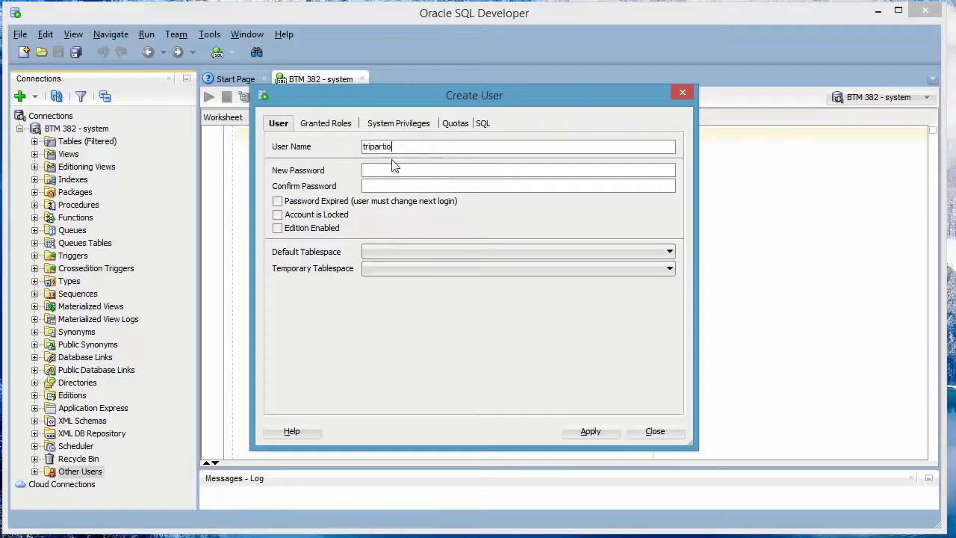
{"action": "left_click", "coordinate": [396, 170]}
{"action": "type", "text": "•••••"}
{"action": "key", "text": "Tab"}
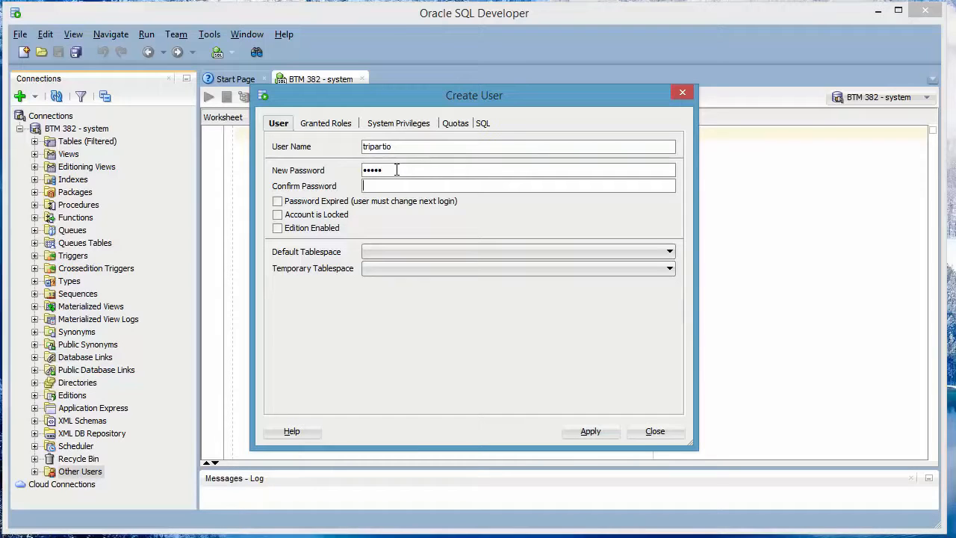
{"action": "type", "text": "•••••"}
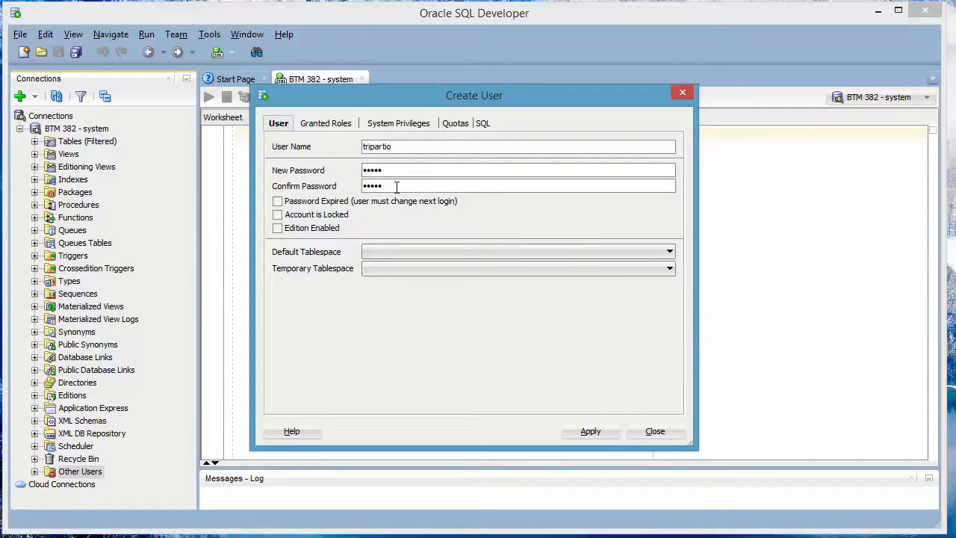
{"action": "left_click", "coordinate": [589, 431]}
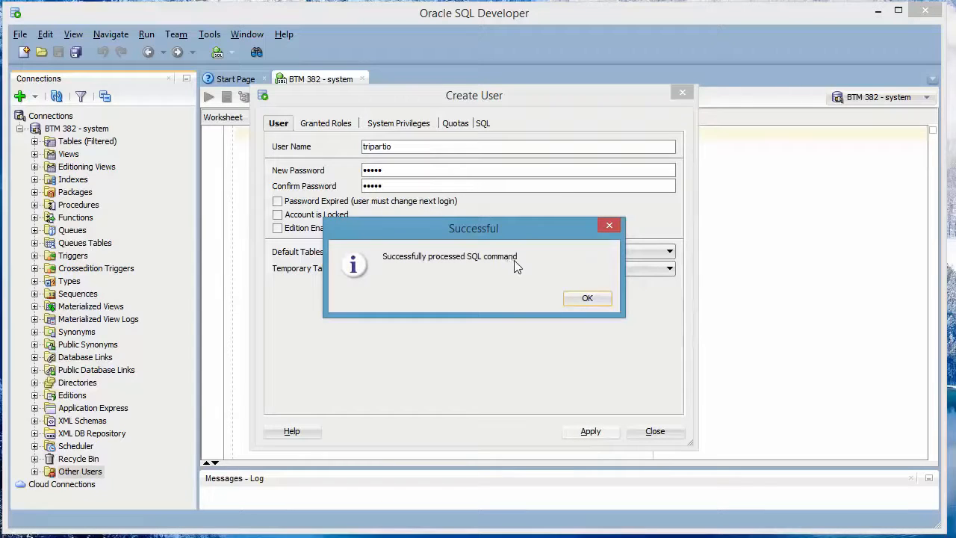
{"action": "left_click", "coordinate": [594, 299]}
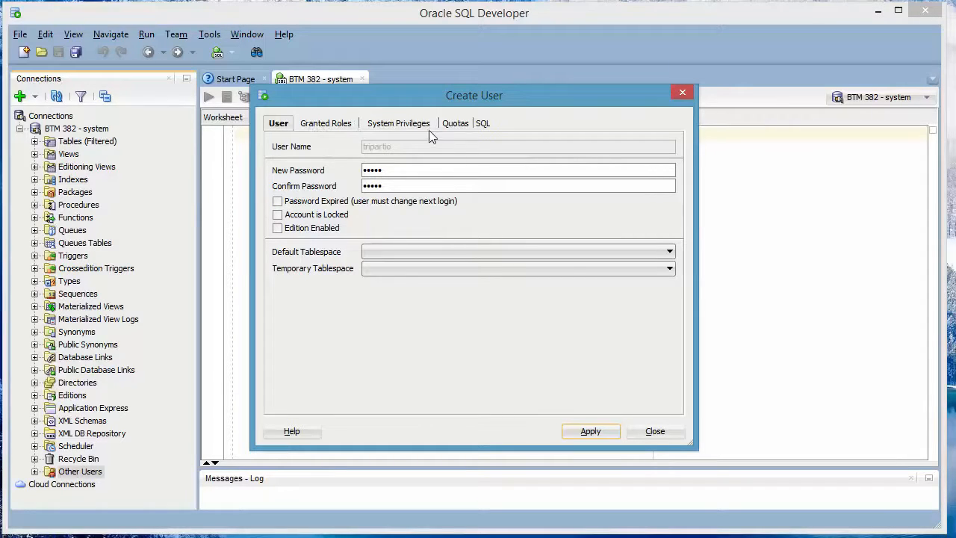
Step: Try to grant all roles to the new user, apply, and close the dialog
{"action": "left_click", "coordinate": [331, 127]}
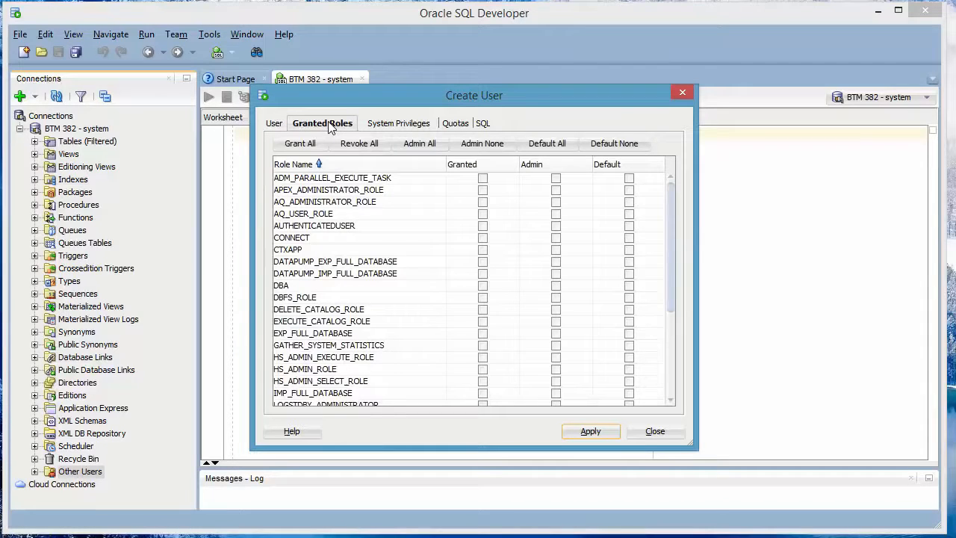
{"action": "left_click", "coordinate": [306, 144]}
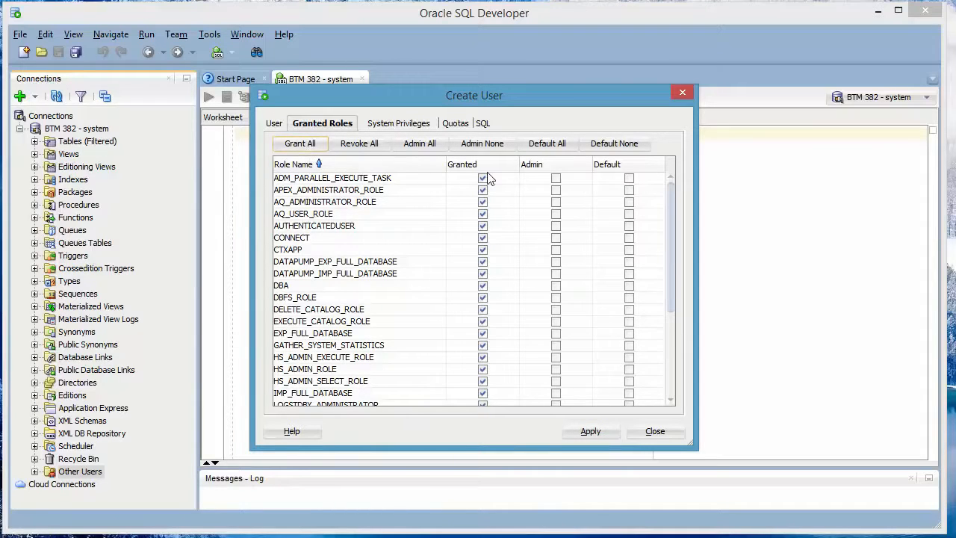
{"action": "left_click", "coordinate": [310, 145]}
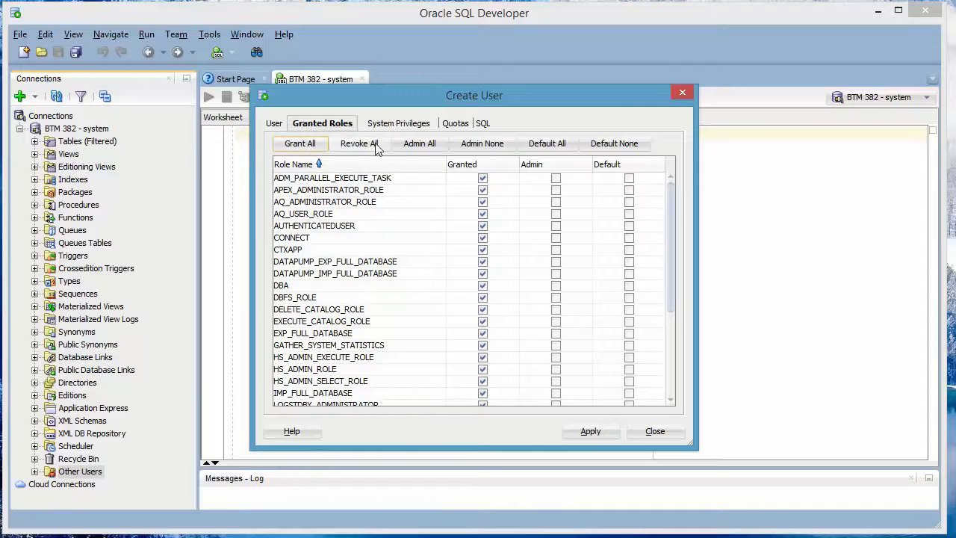
{"action": "left_click", "coordinate": [590, 431]}
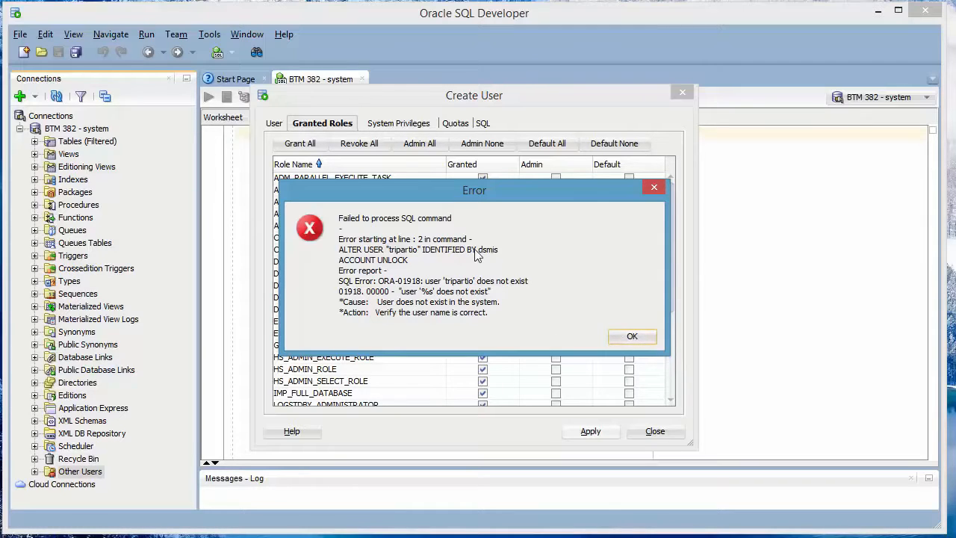
{"action": "left_click", "coordinate": [632, 337]}
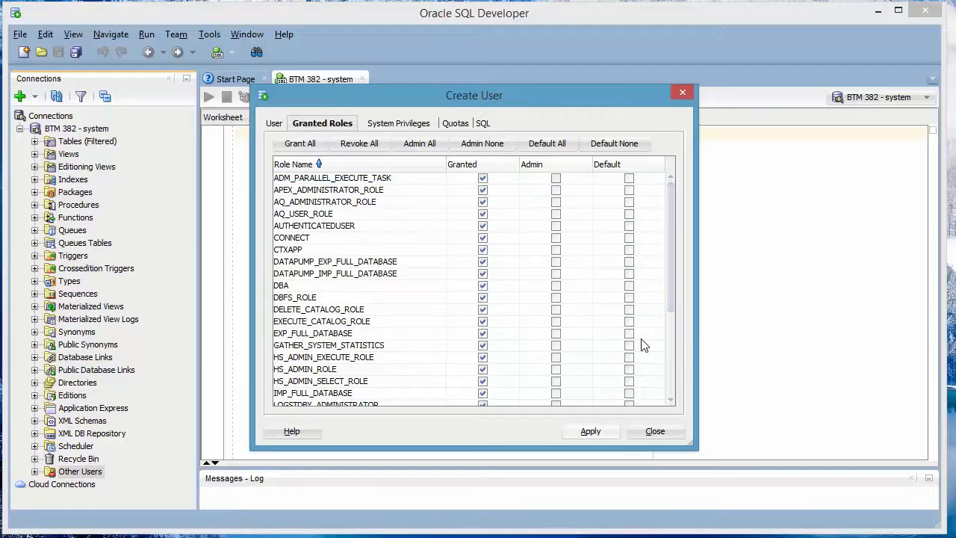
{"action": "left_click", "coordinate": [655, 432]}
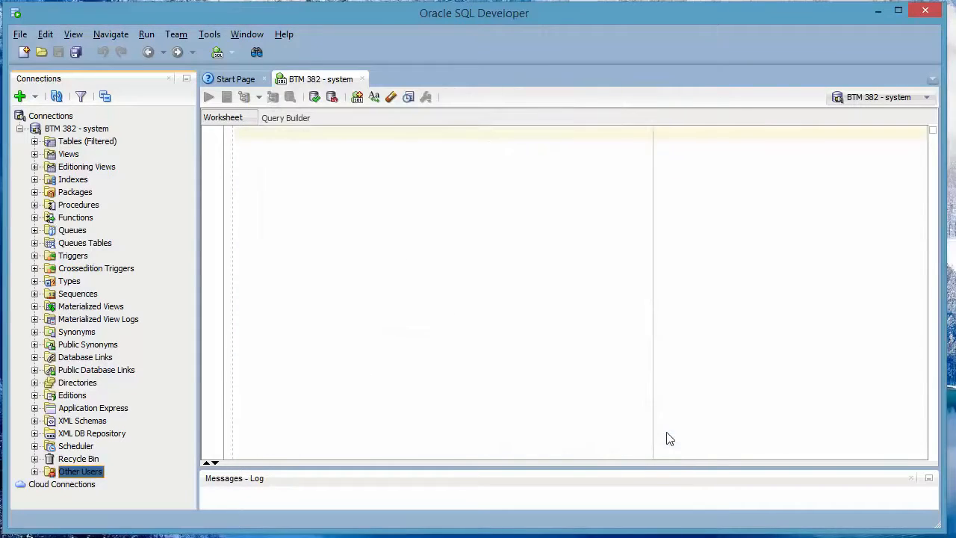
Step: Edit user TRIPARTIO from the Other Users list to grant all roles, and apply
{"action": "left_click", "coordinate": [34, 471]}
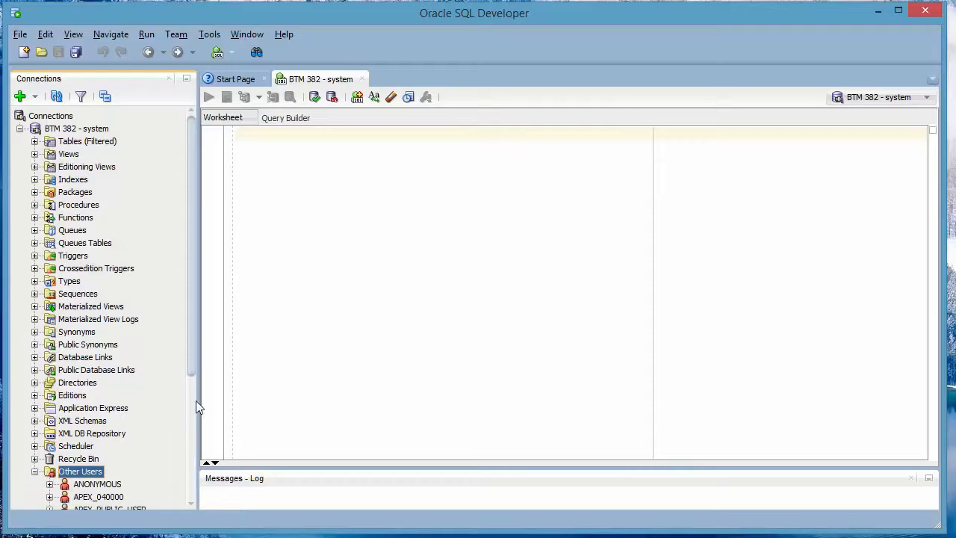
{"action": "left_click_drag", "start_coordinate": [194, 370], "coordinate": [185, 500]}
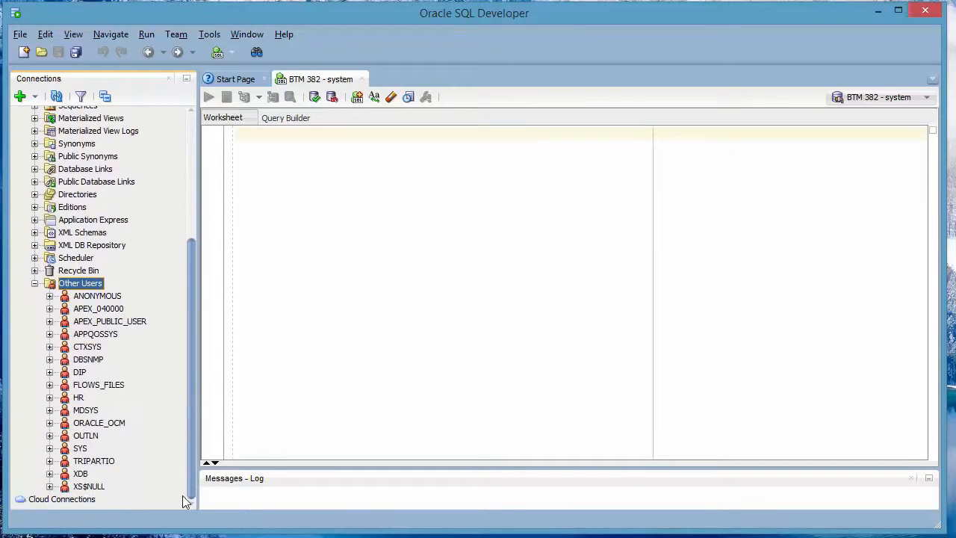
{"action": "left_click", "coordinate": [91, 463]}
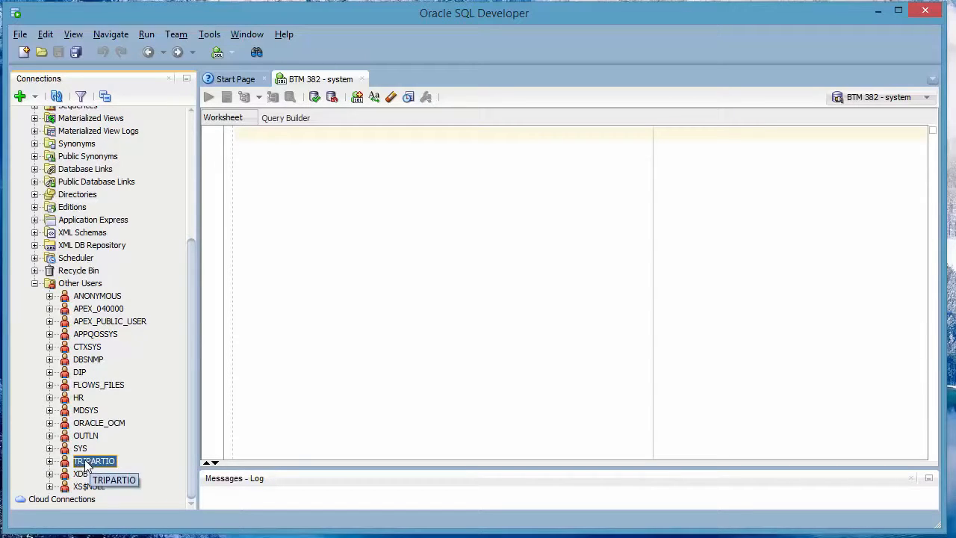
{"action": "right_click", "coordinate": [87, 466]}
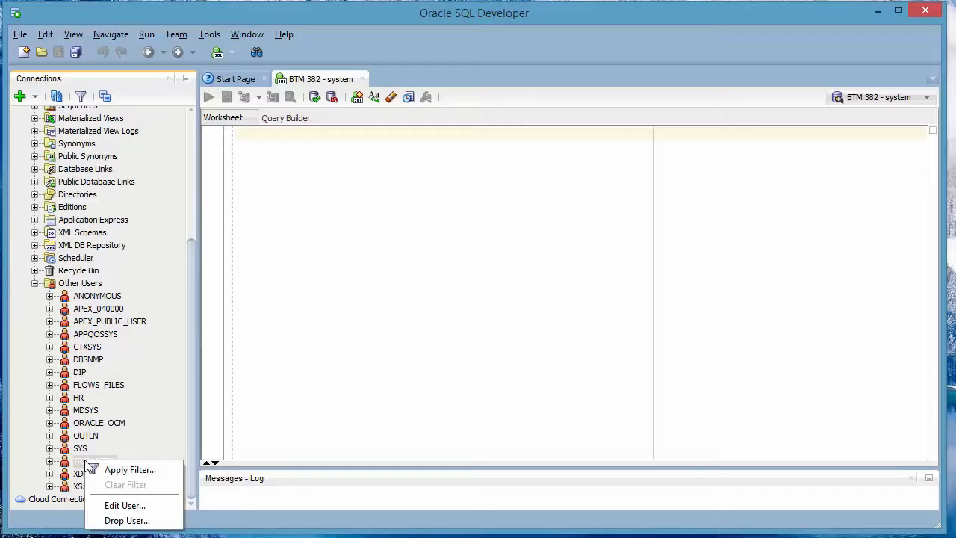
{"action": "left_click", "coordinate": [126, 506]}
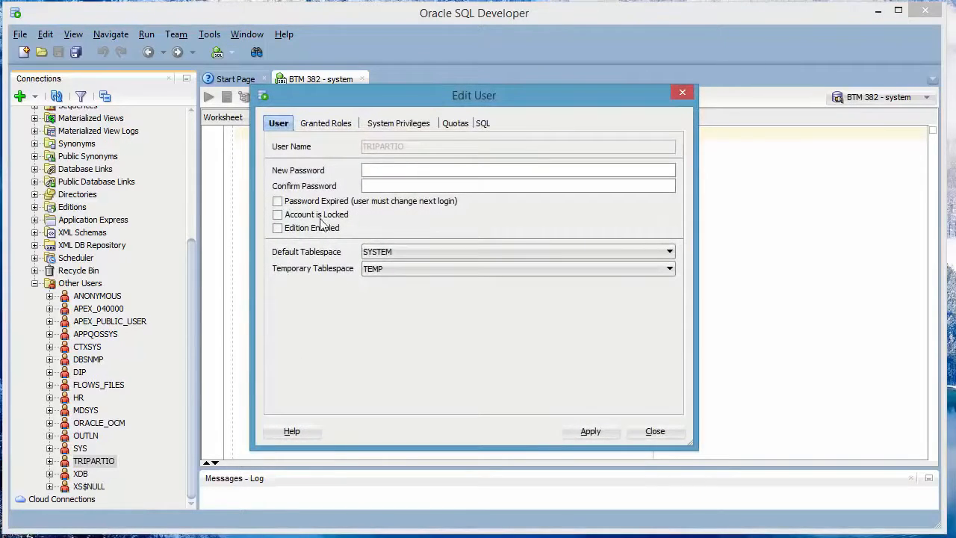
{"action": "left_click", "coordinate": [333, 124]}
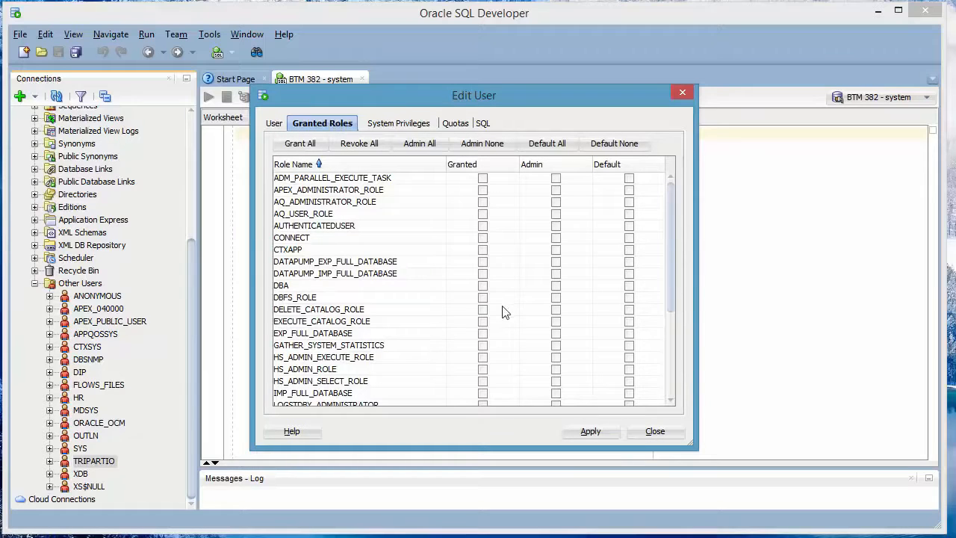
{"action": "left_click", "coordinate": [301, 144]}
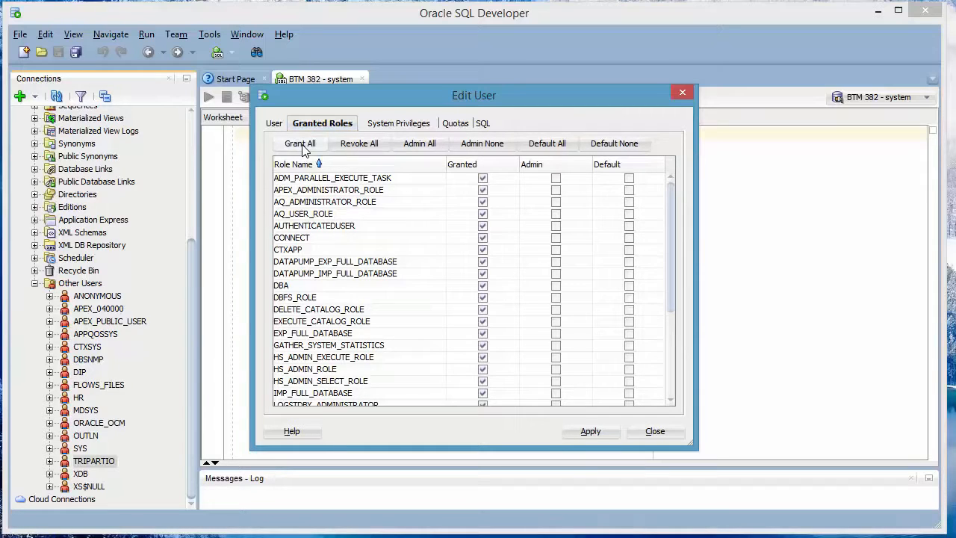
{"action": "left_click", "coordinate": [592, 431]}
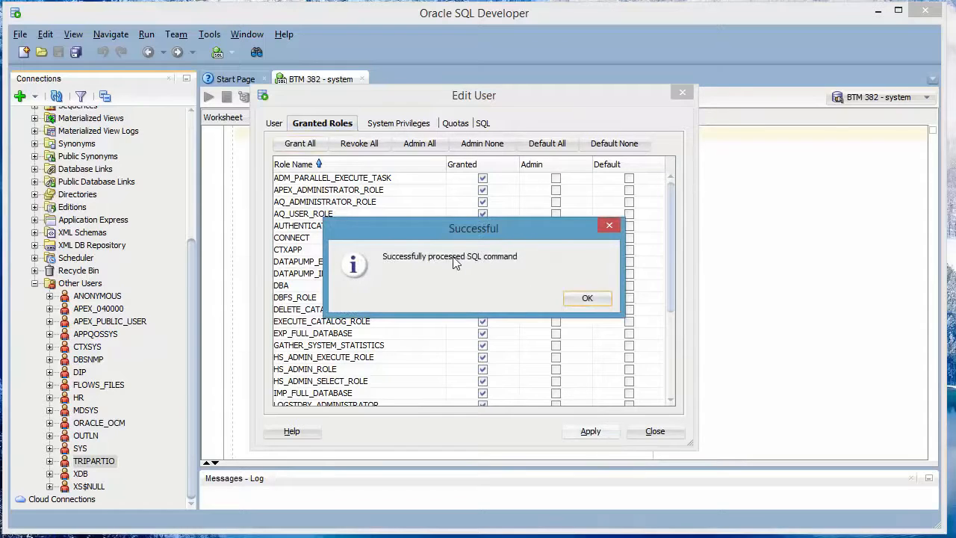
{"action": "left_click", "coordinate": [587, 299]}
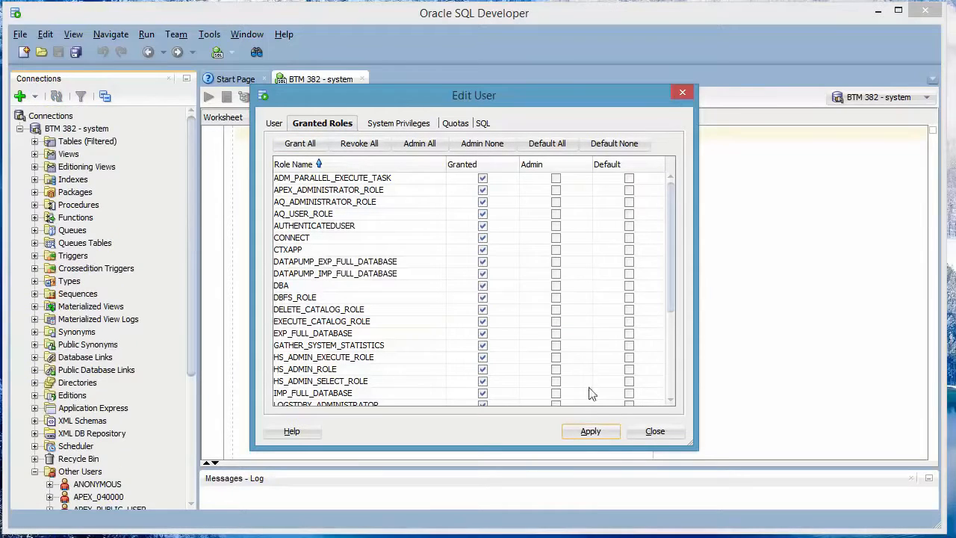
Step: Try to grant all system privileges to TRIPARTIO, apply, and close the user editor
{"action": "left_click", "coordinate": [378, 126]}
{"action": "left_click", "coordinate": [306, 146]}
{"action": "left_click", "coordinate": [590, 432]}
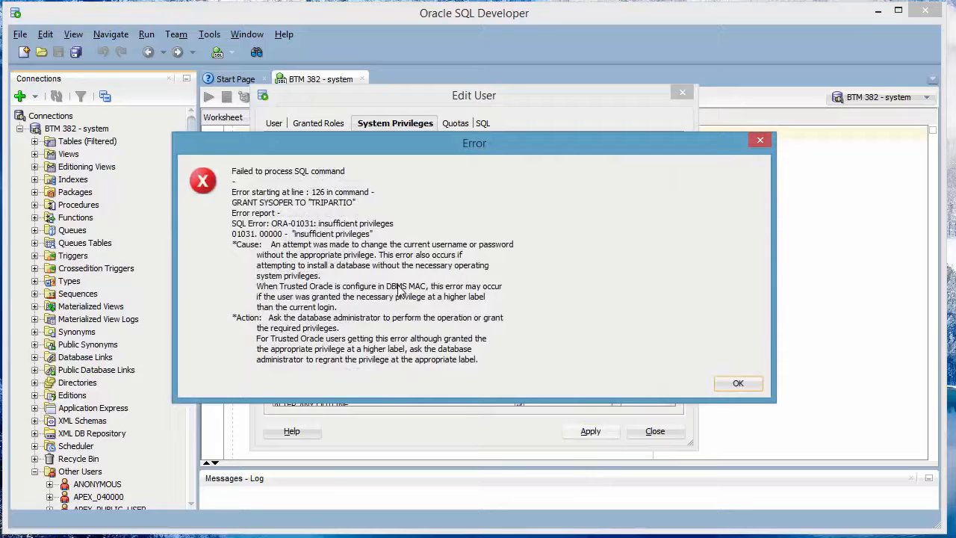
{"action": "left_click", "coordinate": [739, 384]}
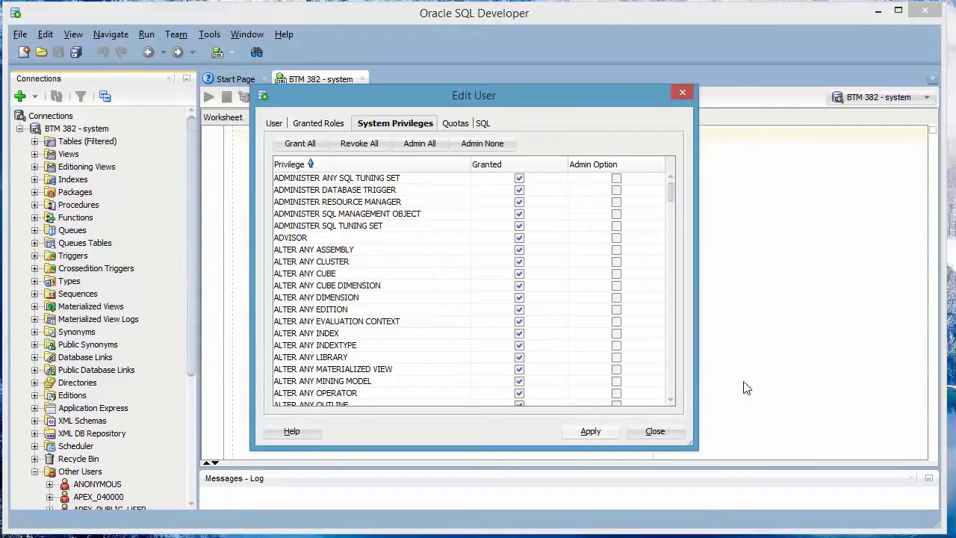
{"action": "left_click", "coordinate": [655, 431]}
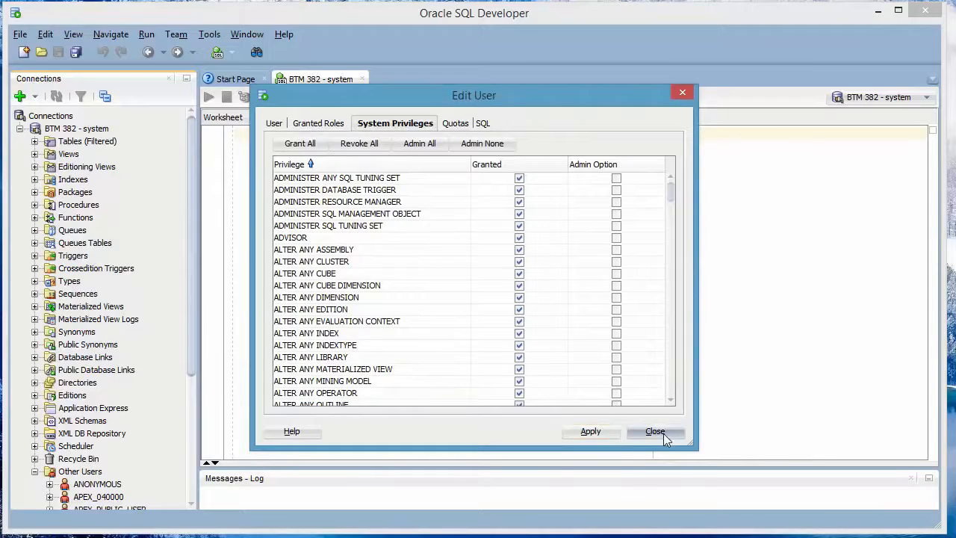
{"action": "left_click", "coordinate": [192, 396]}
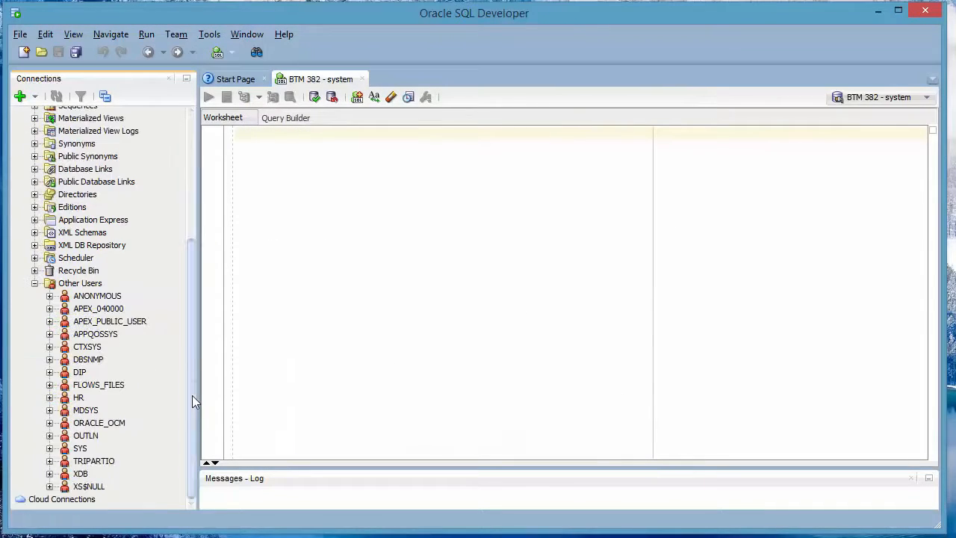
Step: Open TRIPARTIO in the user editor to review its granted roles and system privileges, then close it
{"action": "right_click", "coordinate": [91, 463]}
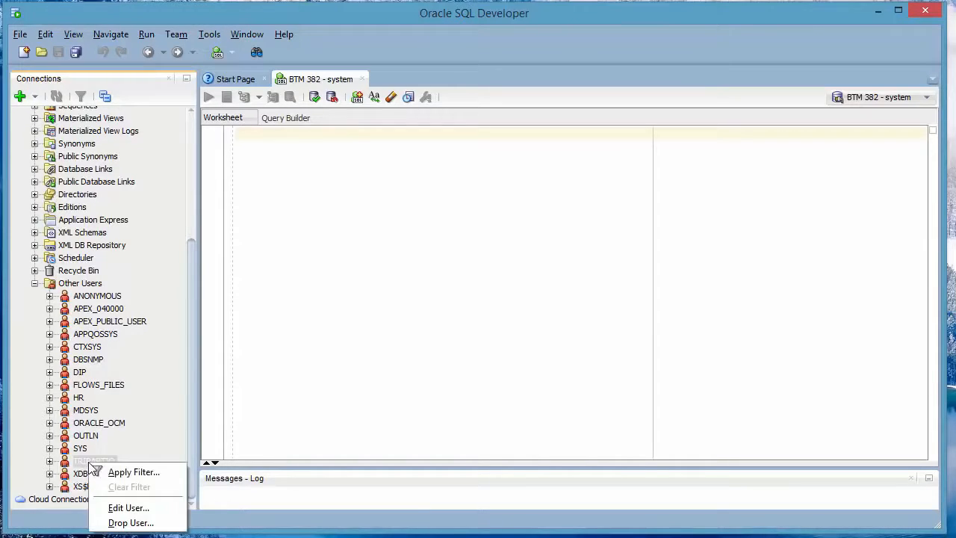
{"action": "left_click", "coordinate": [130, 509]}
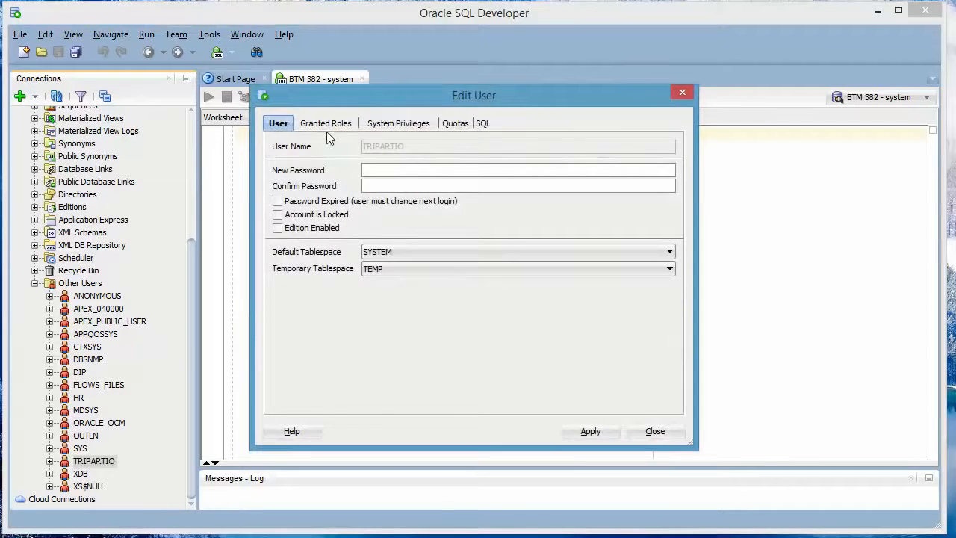
{"action": "left_click", "coordinate": [325, 127]}
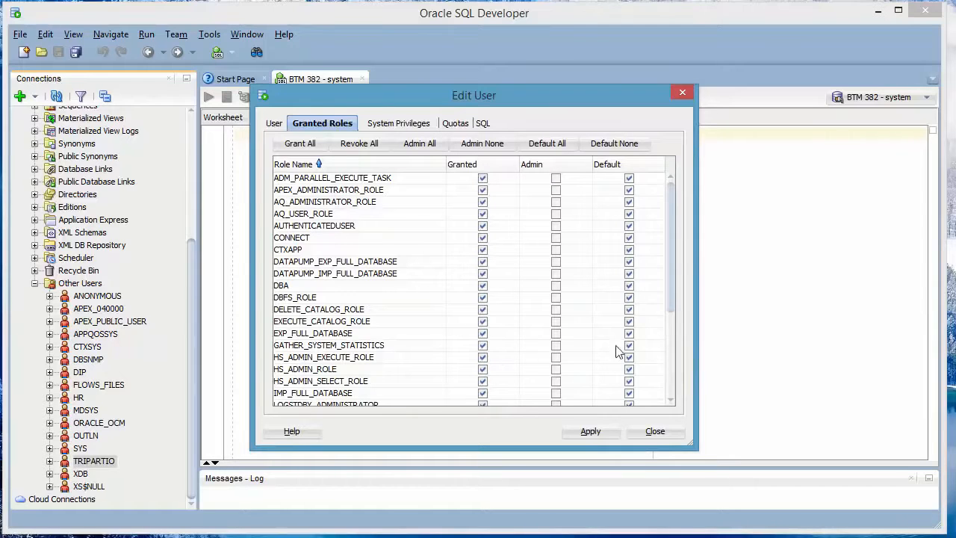
{"action": "scroll", "coordinate": [673, 340], "scroll_direction": "down", "scroll_amount": 4}
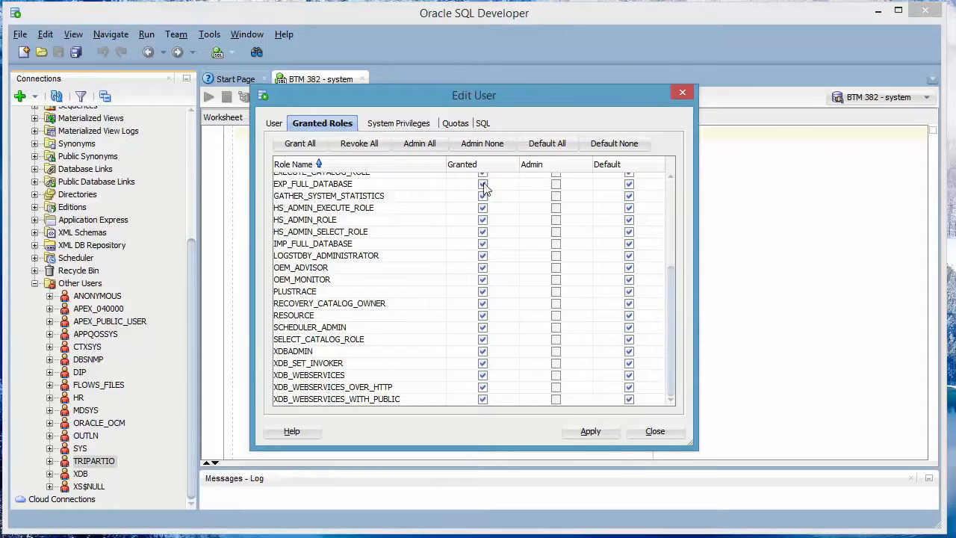
{"action": "left_click", "coordinate": [388, 124]}
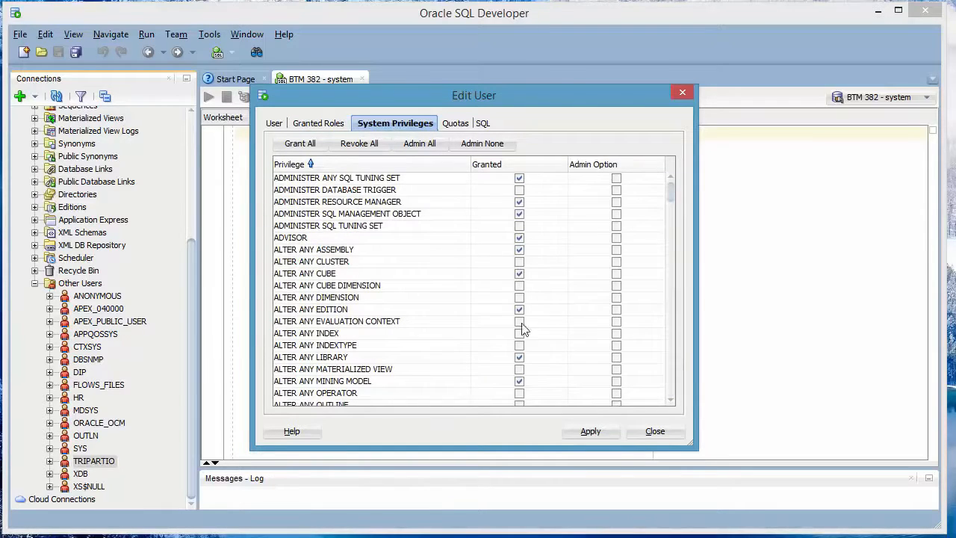
{"action": "left_click_drag", "start_coordinate": [670, 195], "coordinate": [681, 173]}
{"action": "left_click", "coordinate": [668, 440]}
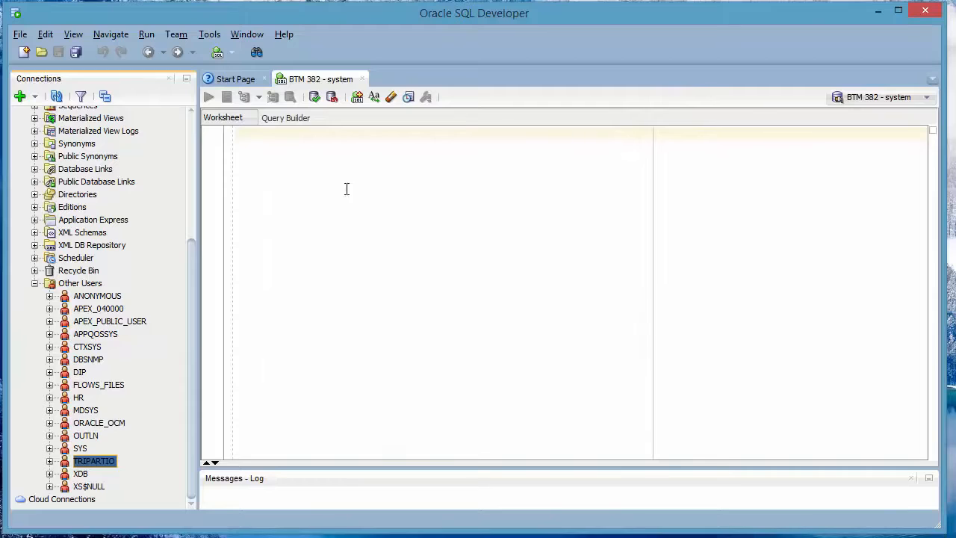
{"action": "left_click", "coordinate": [34, 284]}
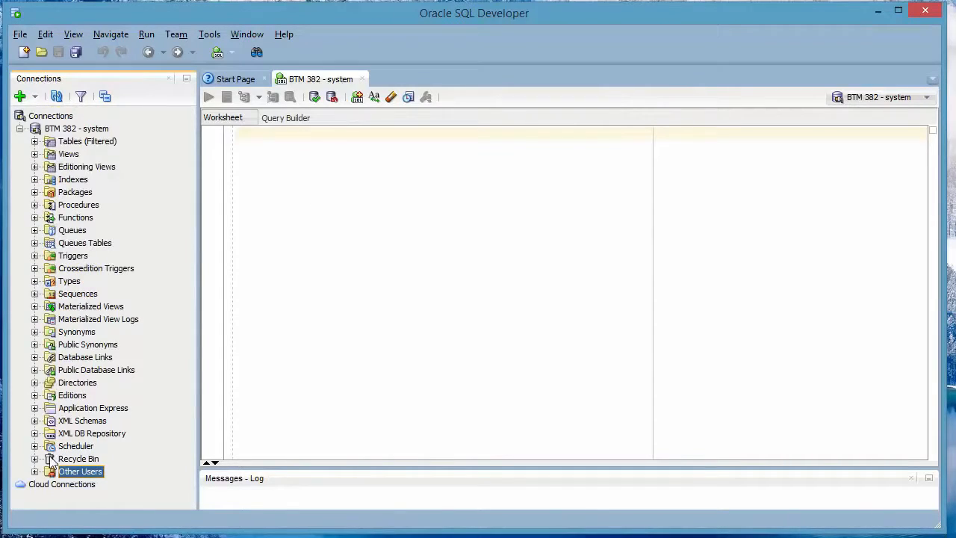
{"action": "left_click", "coordinate": [20, 130]}
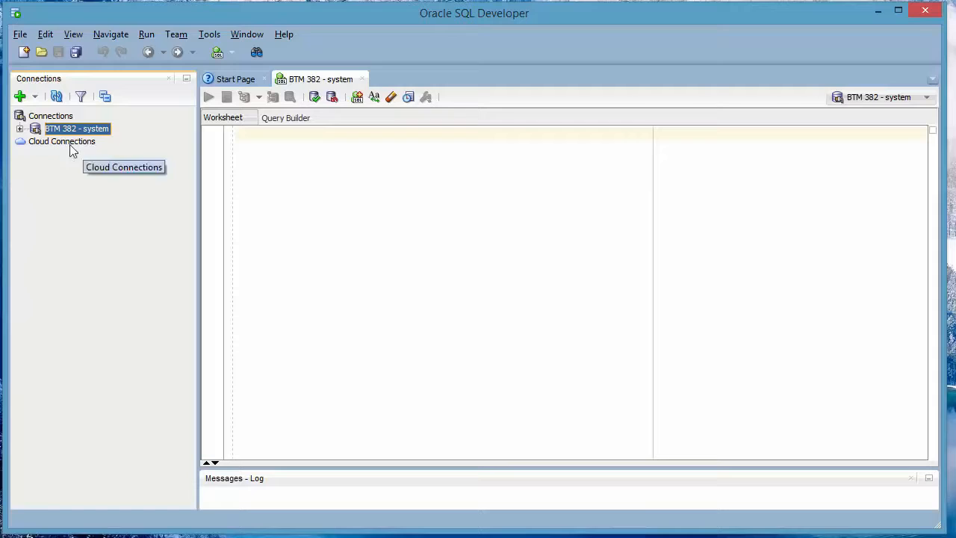
{"action": "left_click", "coordinate": [20, 129]}
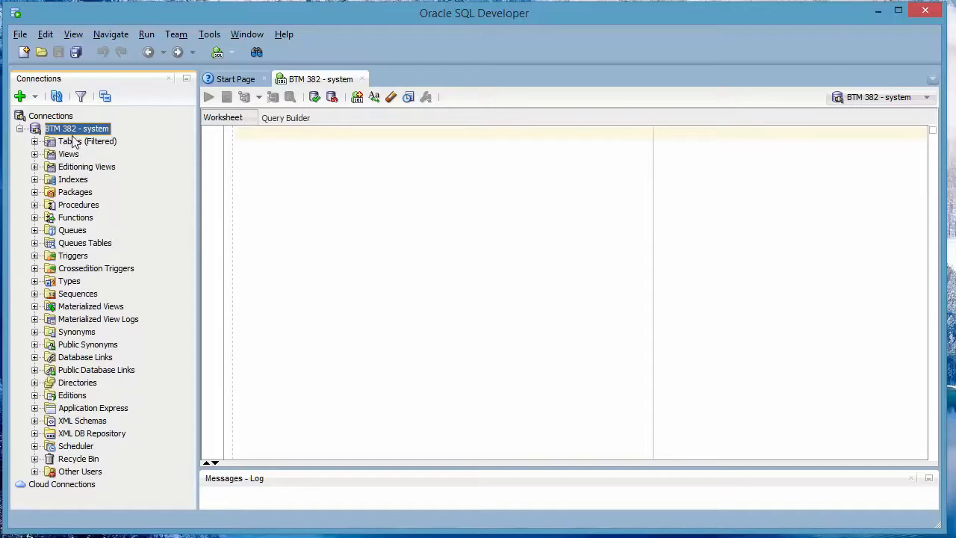
{"action": "left_click", "coordinate": [34, 141]}
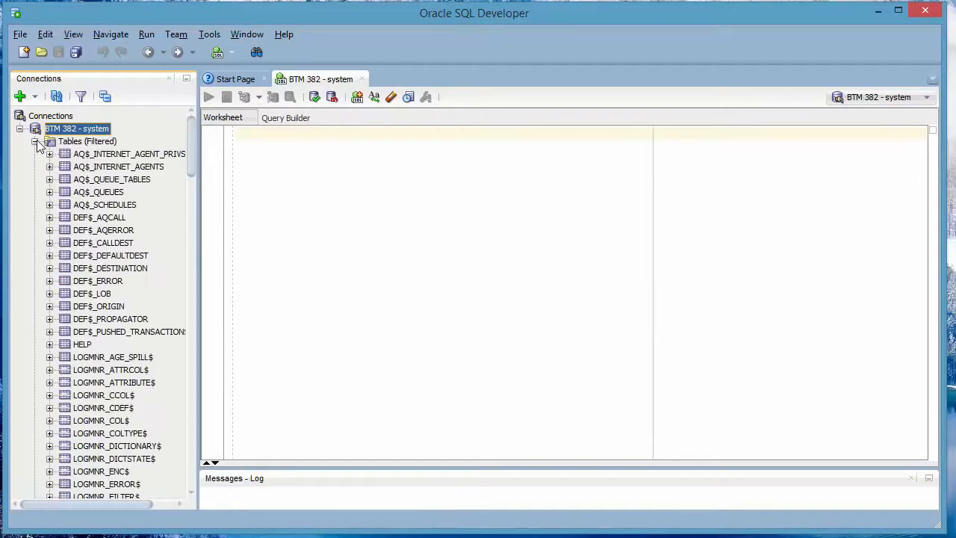
{"action": "left_click_drag", "start_coordinate": [191, 153], "coordinate": [214, 130]}
{"action": "left_click", "coordinate": [35, 141]}
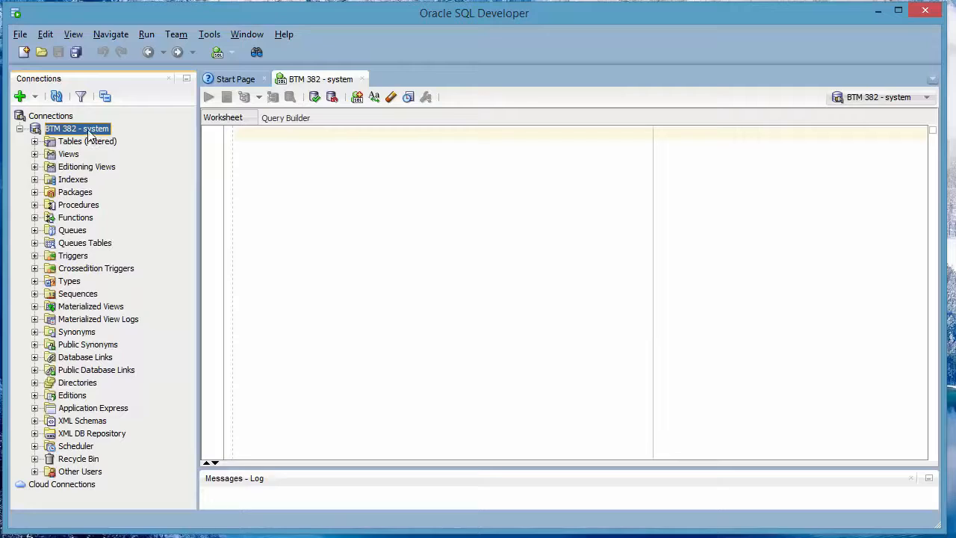
{"action": "left_click", "coordinate": [34, 141]}
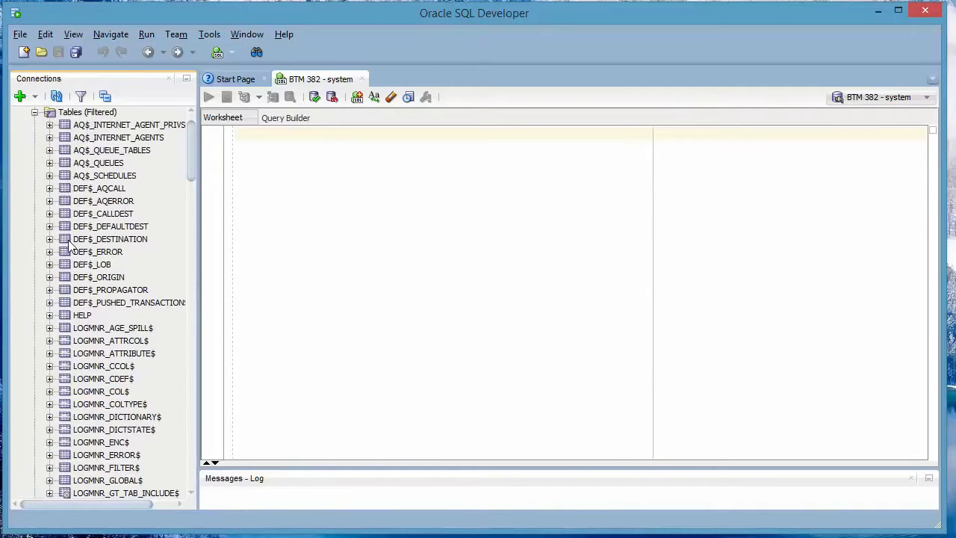
{"action": "scroll", "coordinate": [69, 243], "scroll_direction": "up", "scroll_amount": 1}
Step: Create a new connection named BTM 382 for user tripartio with its password saved, and connect
{"action": "left_click", "coordinate": [20, 96]}
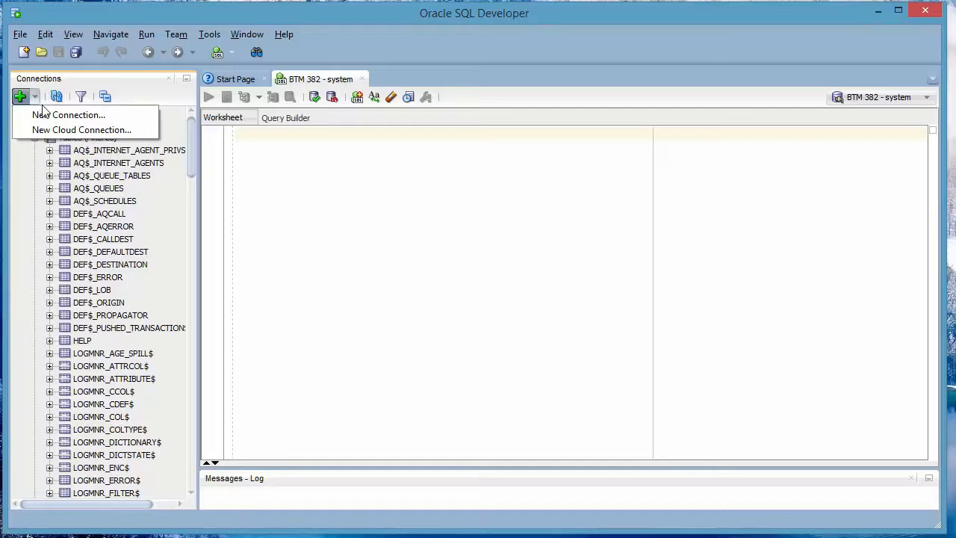
{"action": "left_click", "coordinate": [53, 115]}
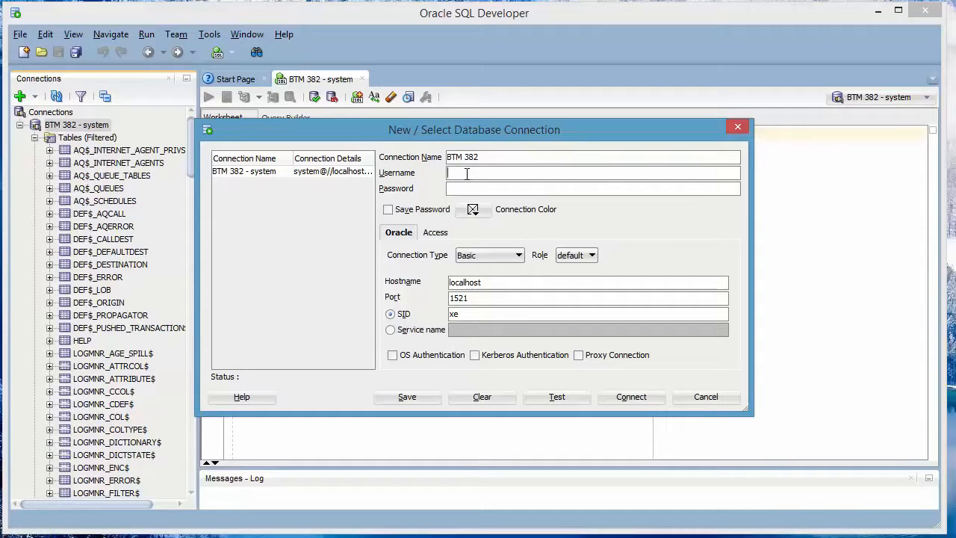
{"action": "left_click_drag", "start_coordinate": [499, 162], "coordinate": [436, 161]}
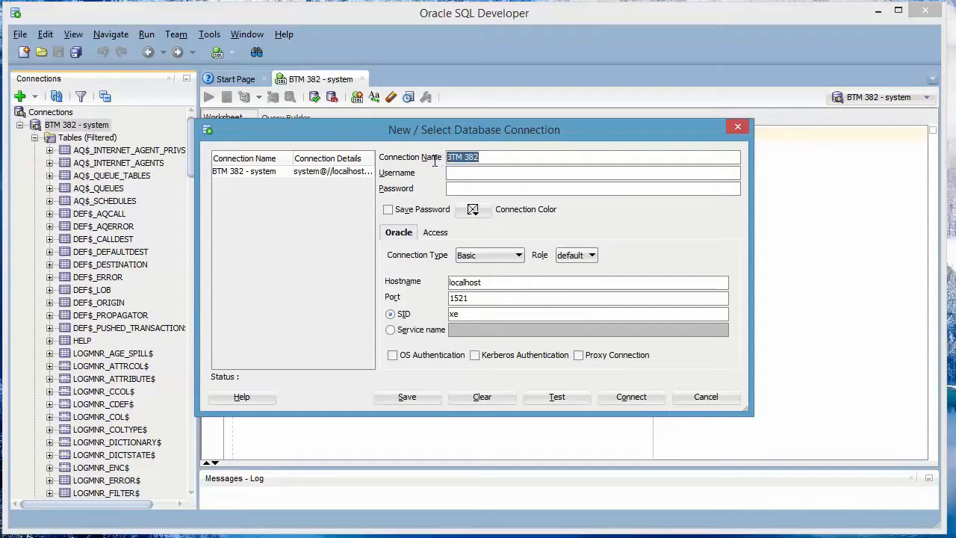
{"action": "left_click", "coordinate": [480, 175]}
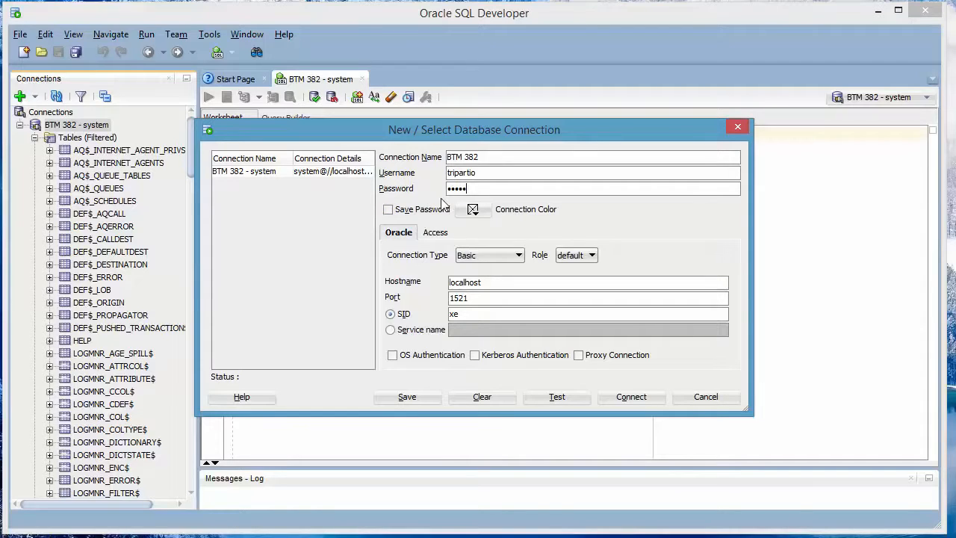
{"action": "left_click", "coordinate": [388, 212]}
{"action": "left_click", "coordinate": [631, 396]}
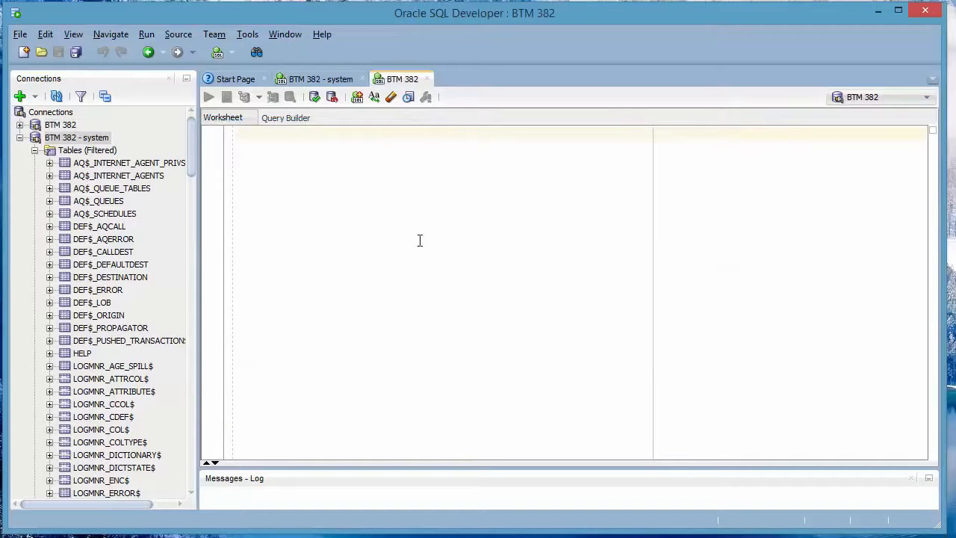
Step: Browse the connections tree and open the Tables folder of the new BTM 382 connection
{"action": "left_click", "coordinate": [20, 138]}
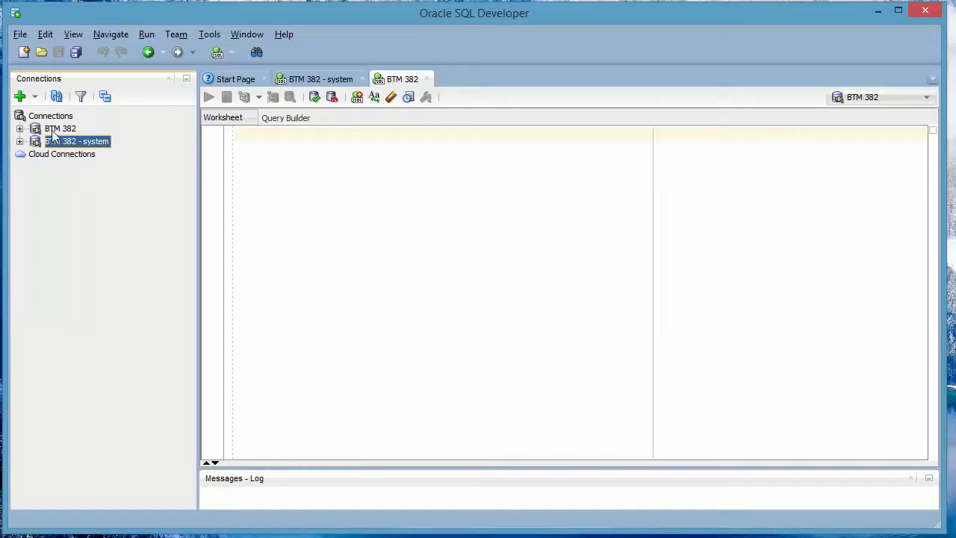
{"action": "left_click", "coordinate": [19, 128]}
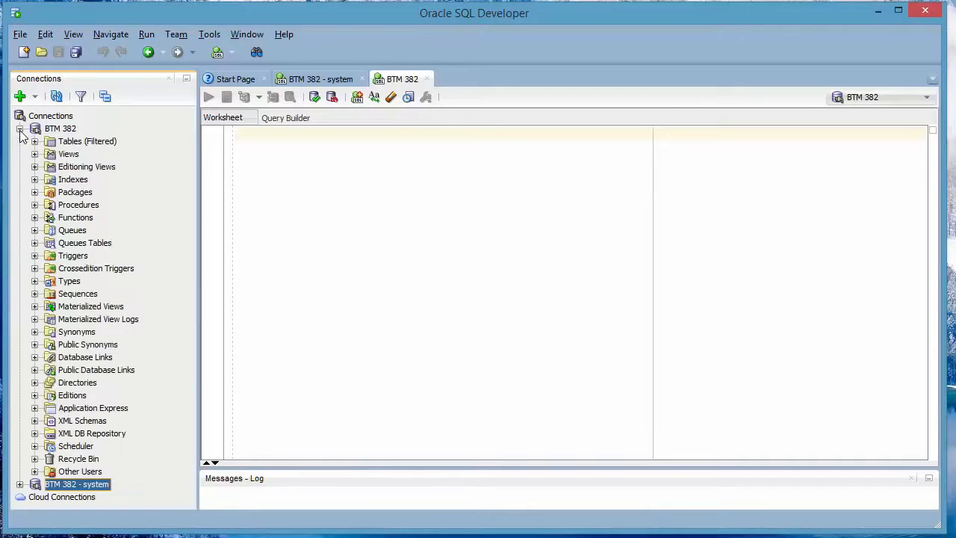
{"action": "left_click", "coordinate": [20, 129]}
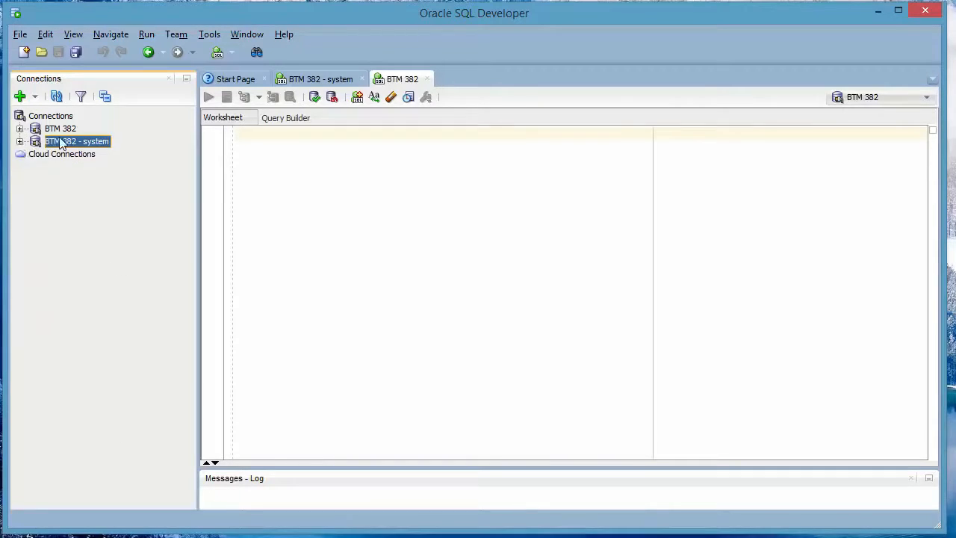
{"action": "left_click", "coordinate": [19, 141]}
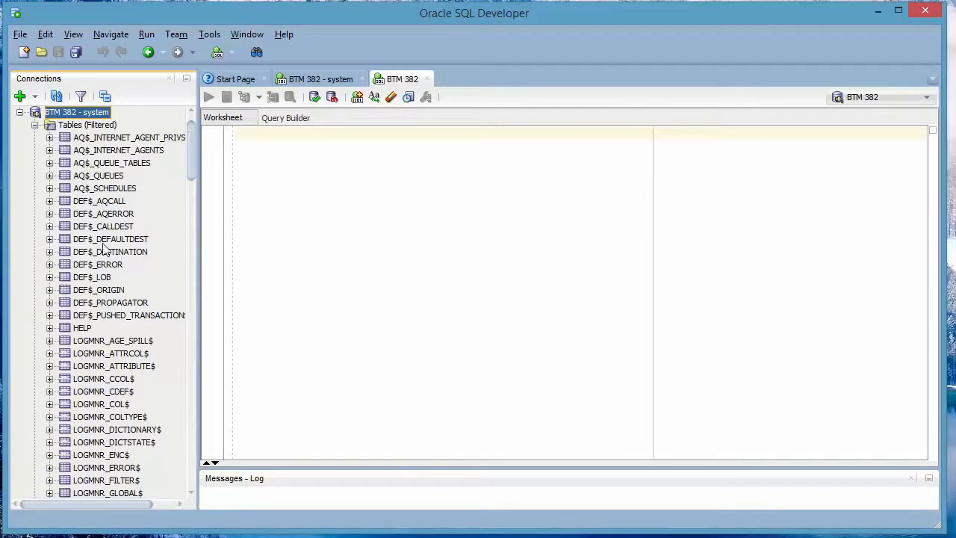
{"action": "scroll", "coordinate": [106, 244], "scroll_direction": "up", "scroll_amount": 1}
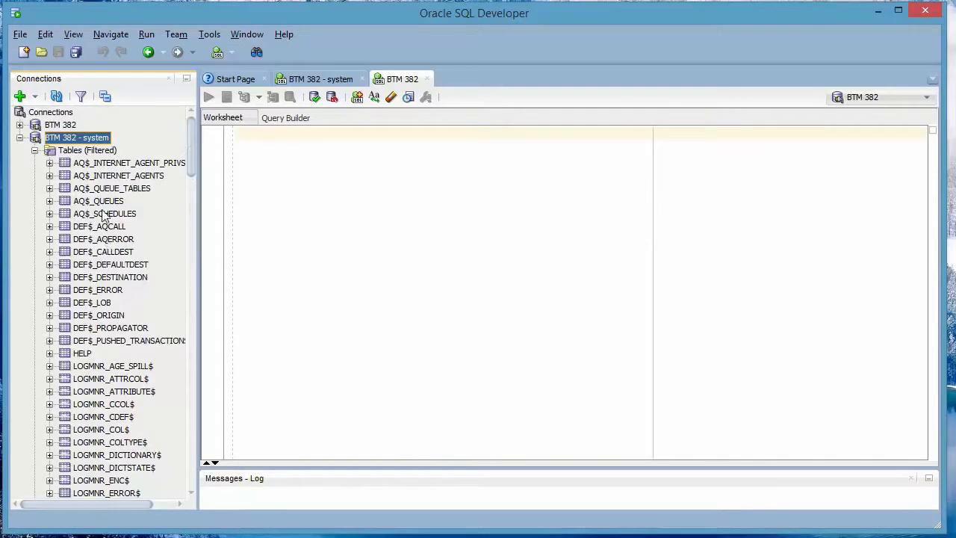
{"action": "left_click", "coordinate": [19, 125]}
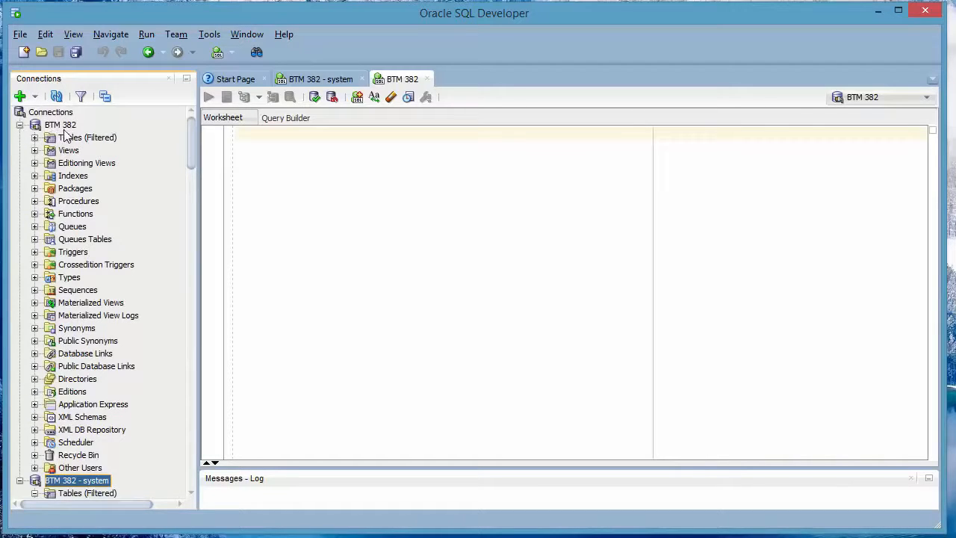
{"action": "left_click", "coordinate": [34, 137]}
{"action": "left_click", "coordinate": [65, 139]}
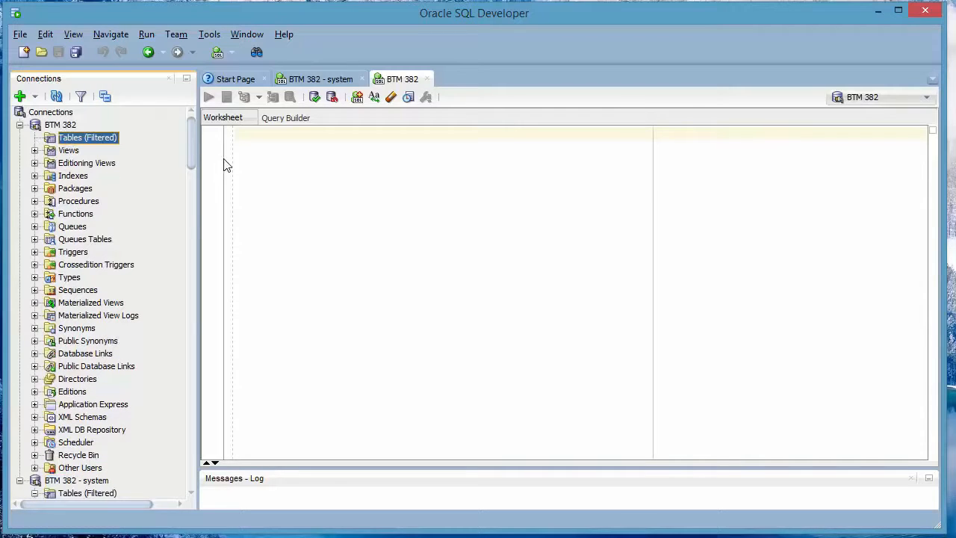
Step: Paste a CREATE TABLE Persons script with PersonID, LastName, FirstName, Address and City columns into the BTM 382 worksheet and run it
{"action": "left_click", "coordinate": [303, 180]}
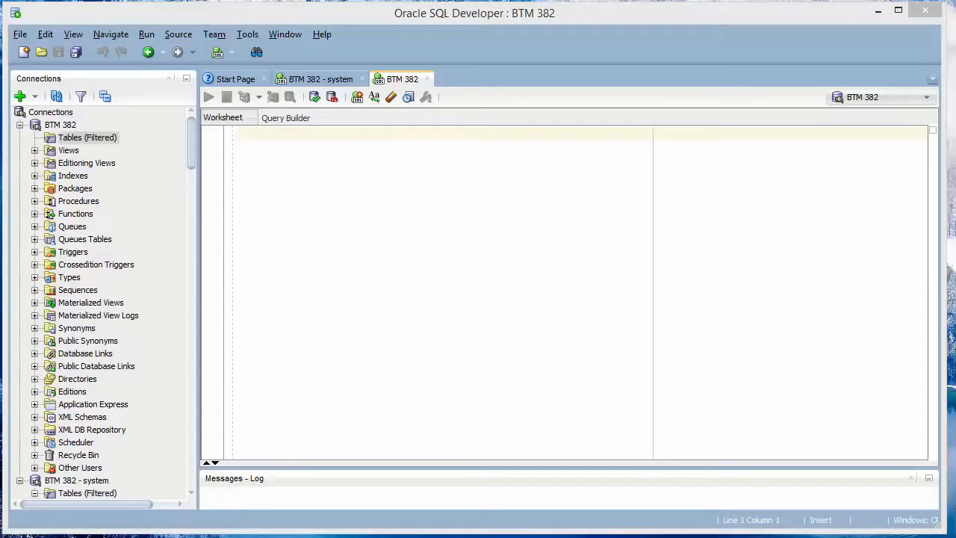
{"action": "left_click", "coordinate": [299, 171]}
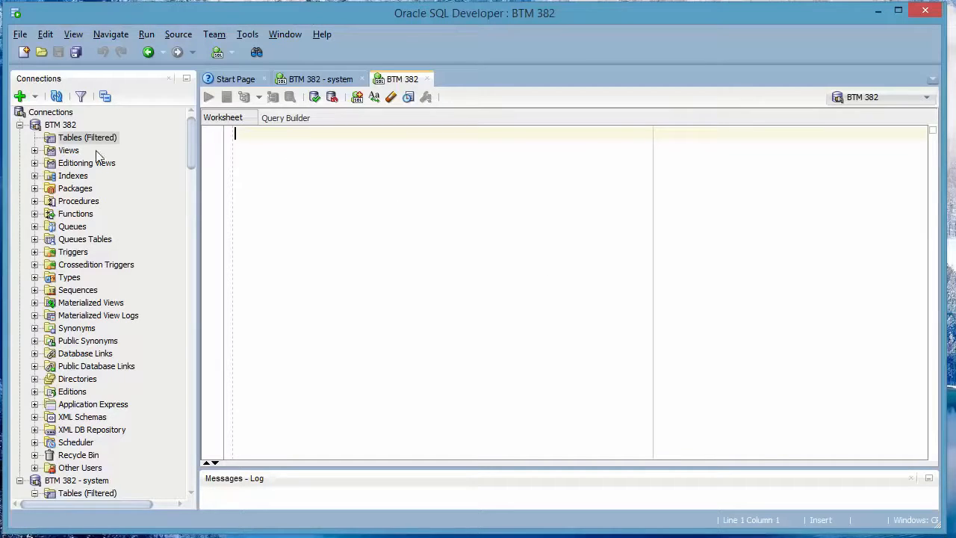
{"action": "right_click", "coordinate": [296, 181]}
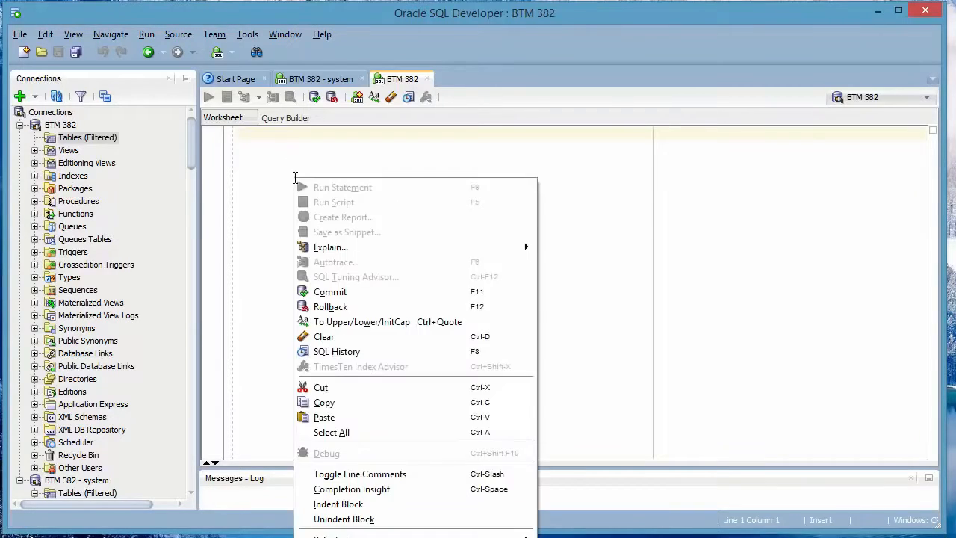
{"action": "left_click", "coordinate": [334, 417]}
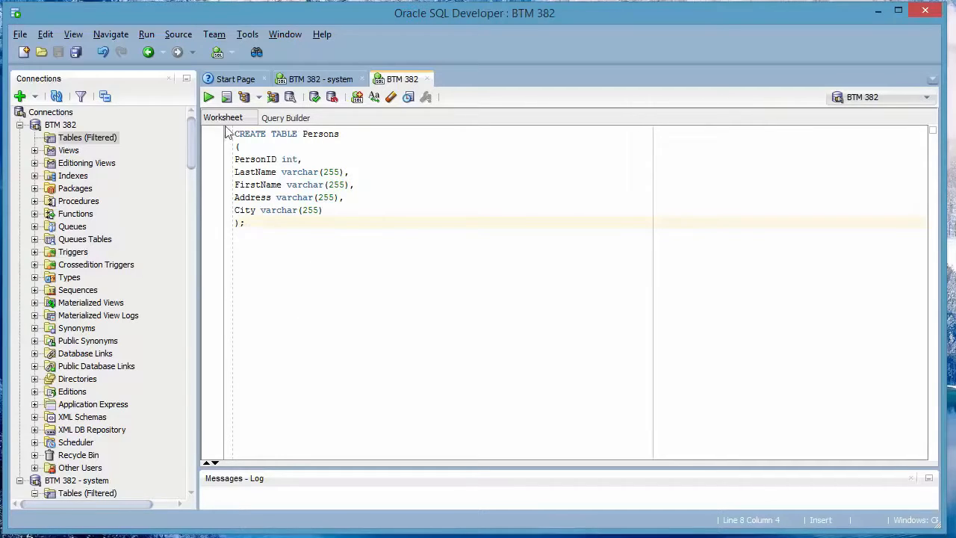
{"action": "left_click", "coordinate": [208, 98]}
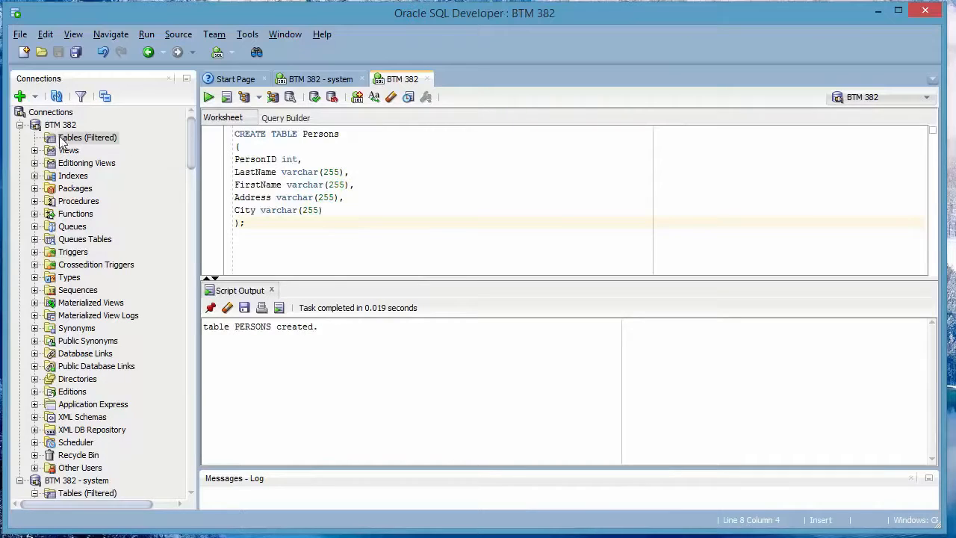
Step: Refresh the connection tree and open the PERSONS table to view its columns
{"action": "left_click", "coordinate": [56, 98]}
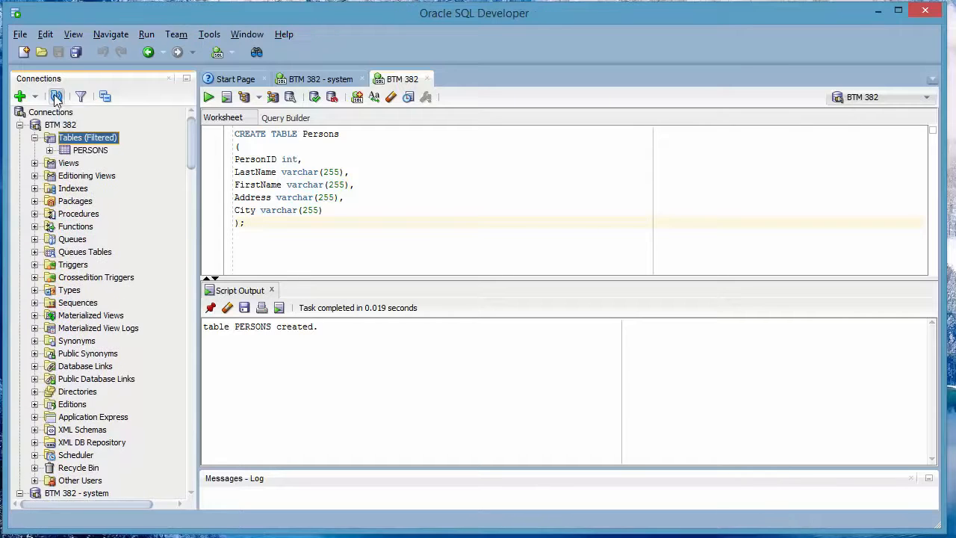
{"action": "left_click", "coordinate": [82, 151]}
{"action": "left_click", "coordinate": [34, 138]}
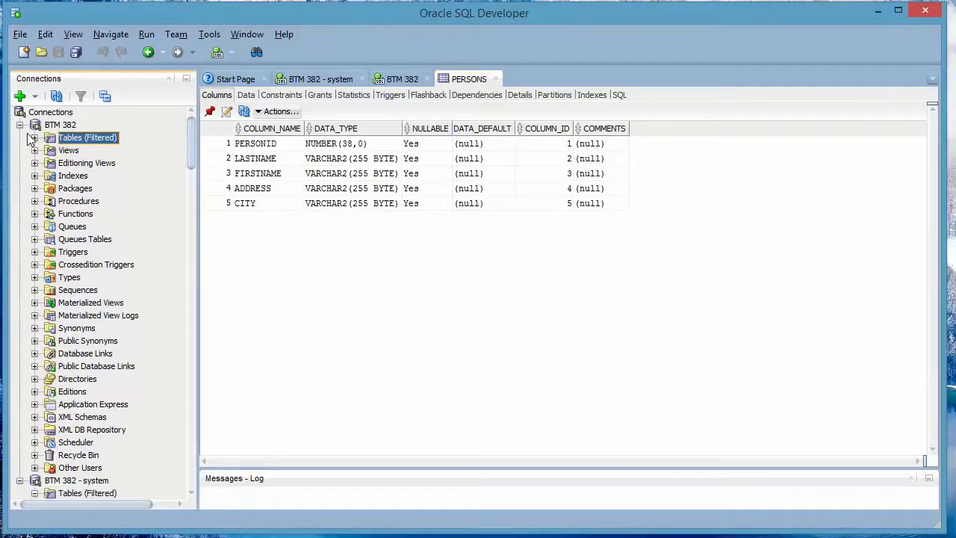
Step: Paste the same CREATE TABLE Persons script into the BTM 382 - system worksheet and run it
{"action": "left_click", "coordinate": [20, 125]}
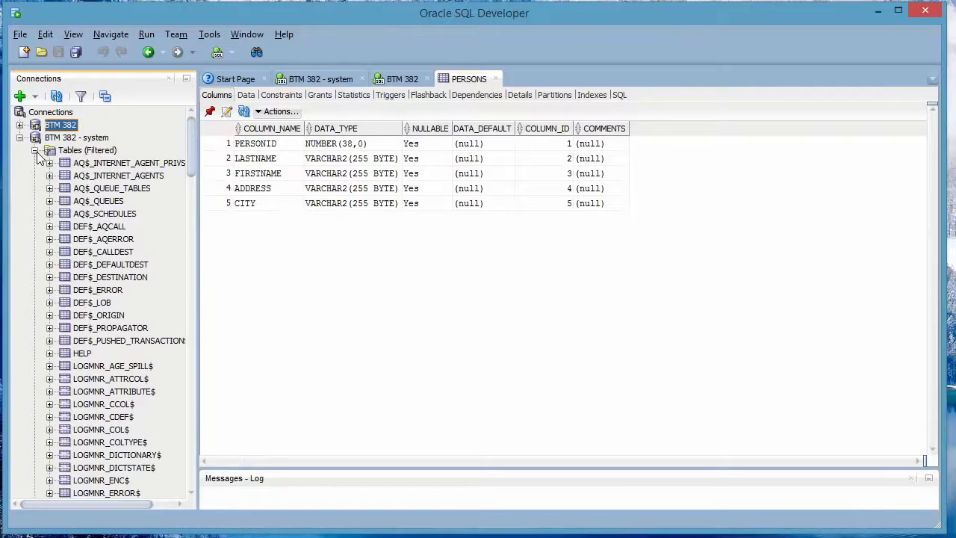
{"action": "left_click", "coordinate": [35, 154]}
{"action": "right_click", "coordinate": [66, 143]}
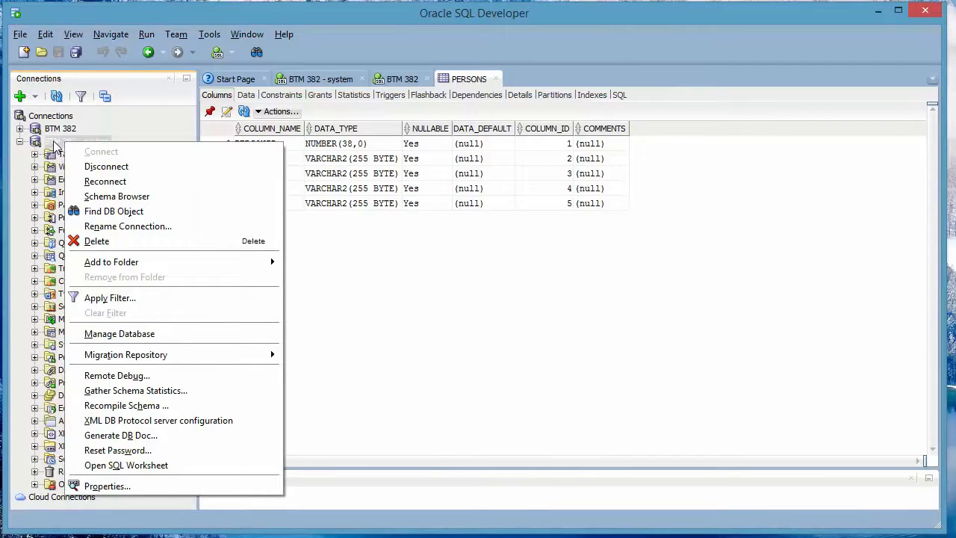
{"action": "left_click", "coordinate": [338, 83]}
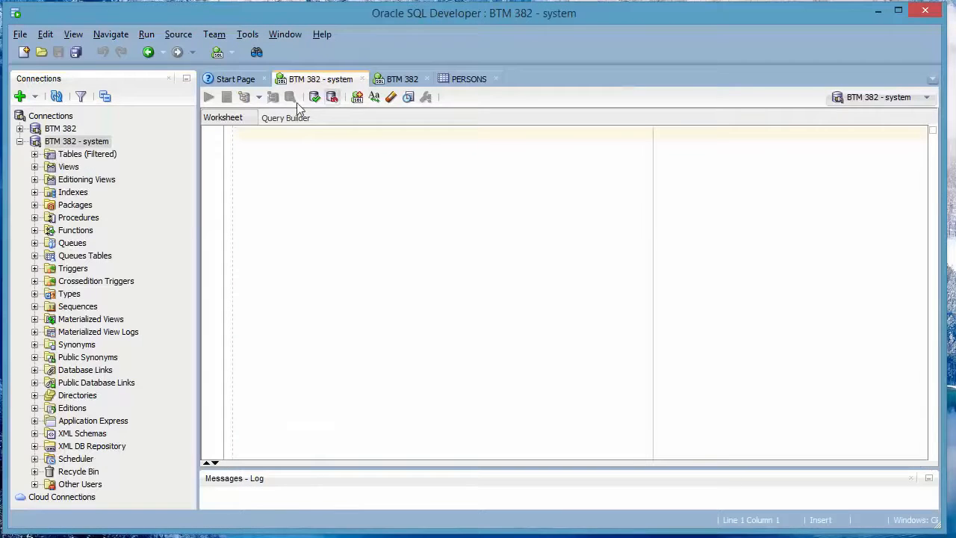
{"action": "right_click", "coordinate": [270, 142]}
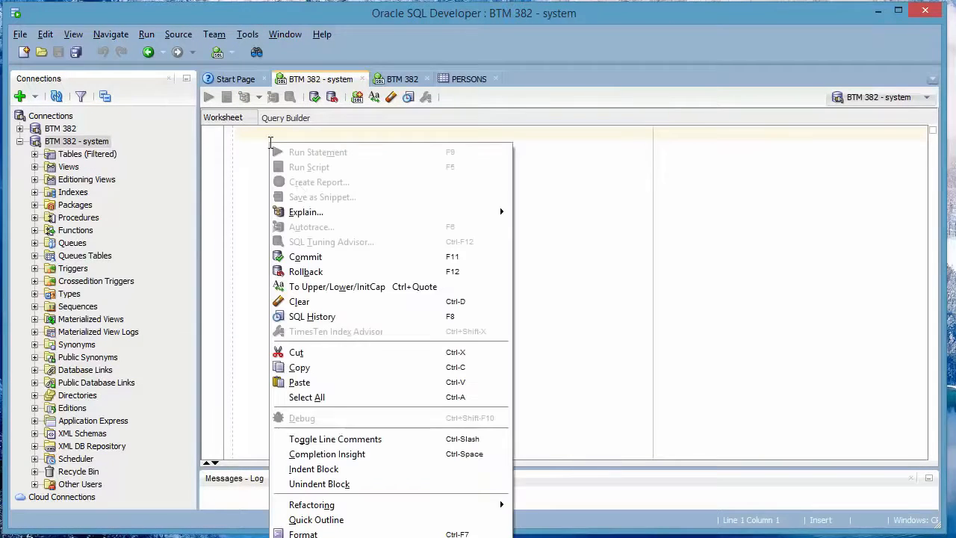
{"action": "left_click", "coordinate": [319, 388]}
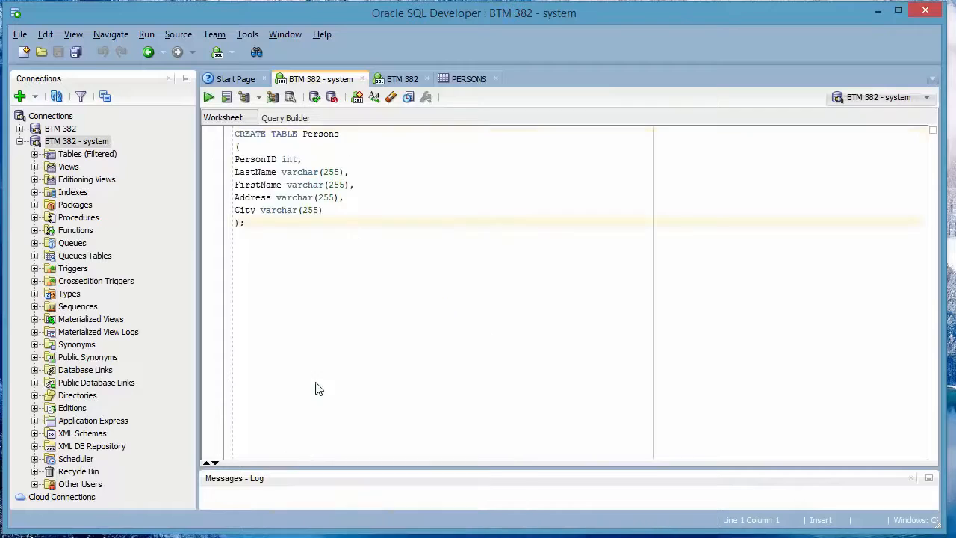
{"action": "left_click", "coordinate": [209, 97]}
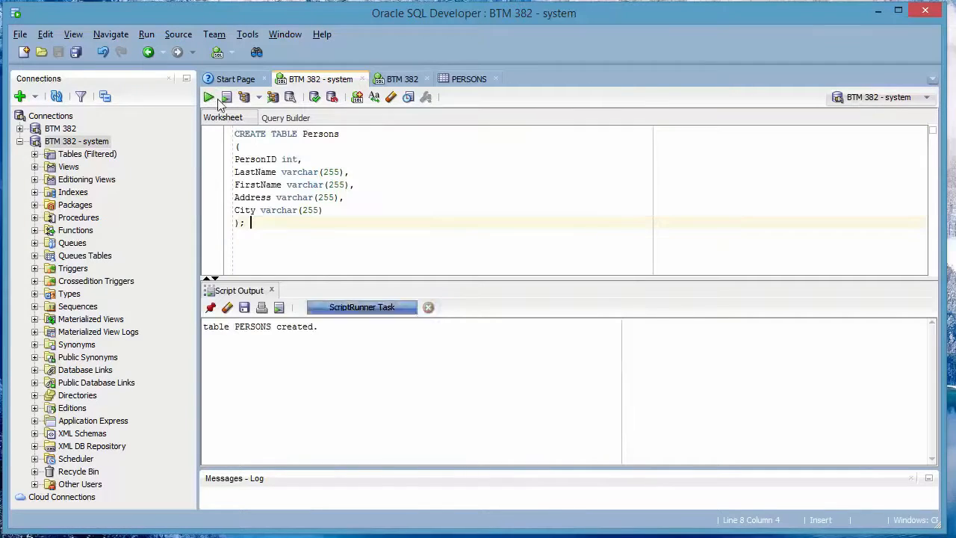
Step: Expand the system connection's Tables folder and open its PERSONS table
{"action": "left_click", "coordinate": [34, 154]}
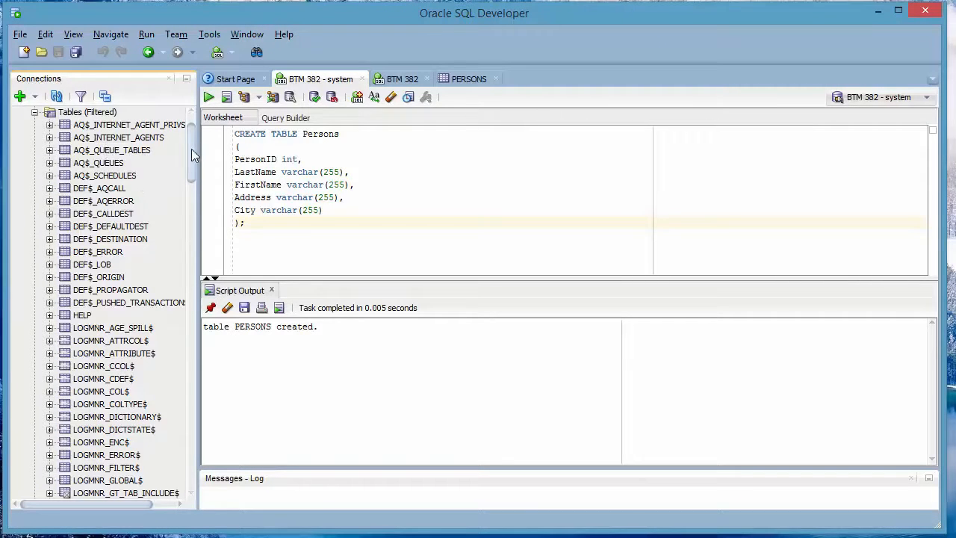
{"action": "left_click_drag", "start_coordinate": [191, 149], "coordinate": [207, 335]}
{"action": "scroll", "coordinate": [116, 320], "scroll_direction": "down", "scroll_amount": 1}
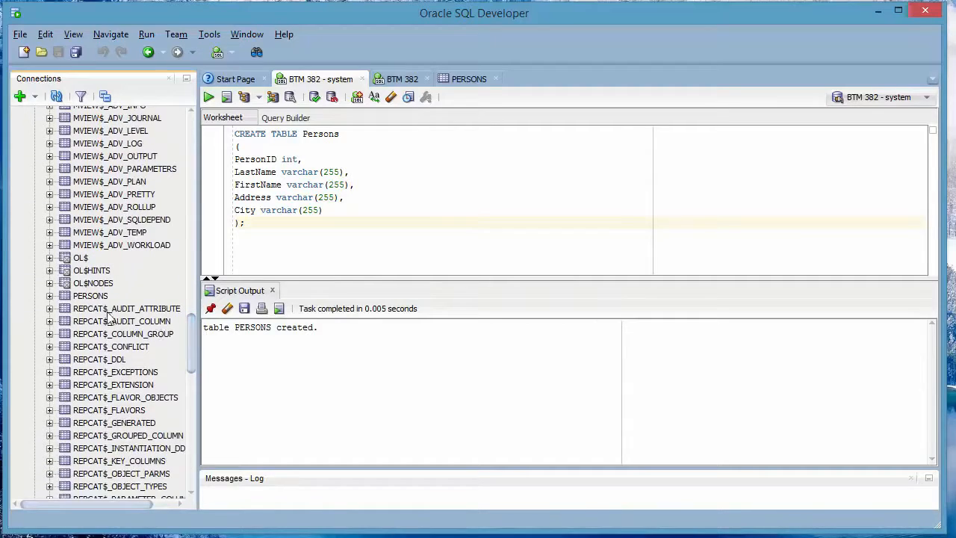
{"action": "left_click", "coordinate": [79, 298]}
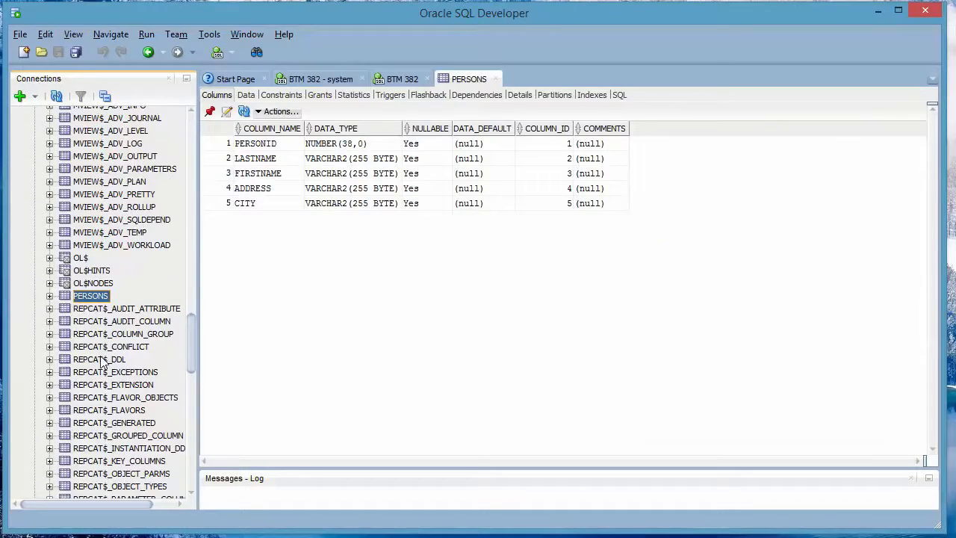
Step: Collapse the system connection and select the PERSONS table under the BTM 382 connection's Tables folder
{"action": "scroll", "coordinate": [103, 362], "scroll_direction": "down", "scroll_amount": 3}
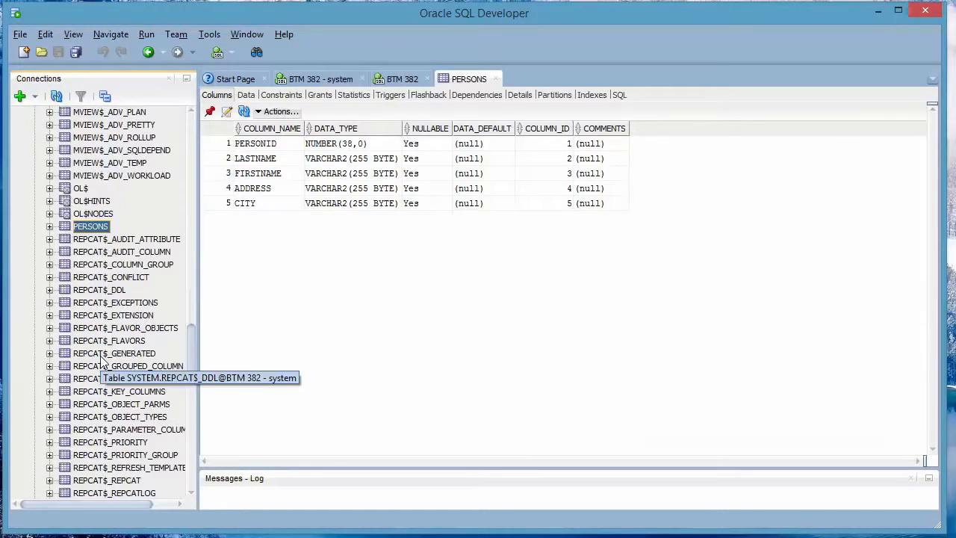
{"action": "scroll", "coordinate": [103, 363], "scroll_direction": "up", "scroll_amount": 5}
{"action": "left_click_drag", "start_coordinate": [194, 336], "coordinate": [179, 128]}
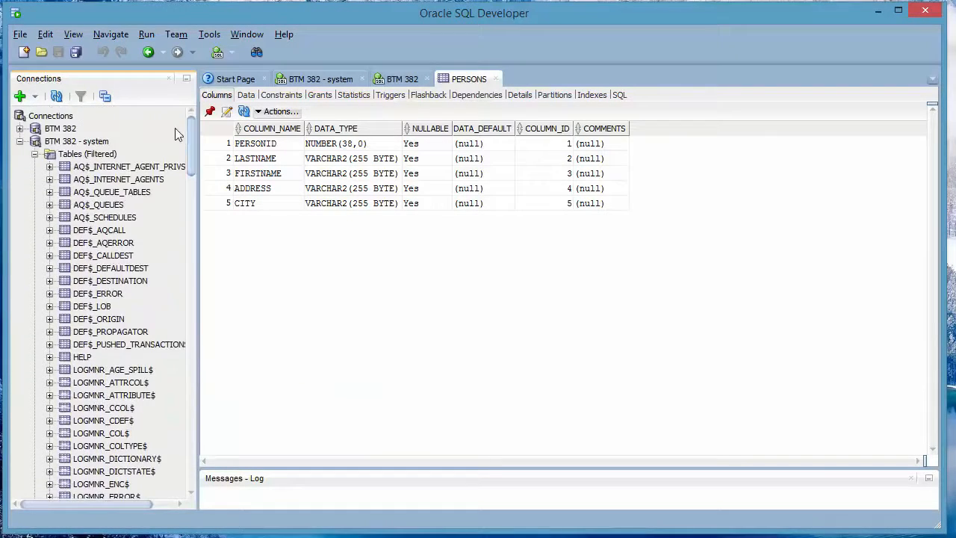
{"action": "left_click", "coordinate": [20, 142]}
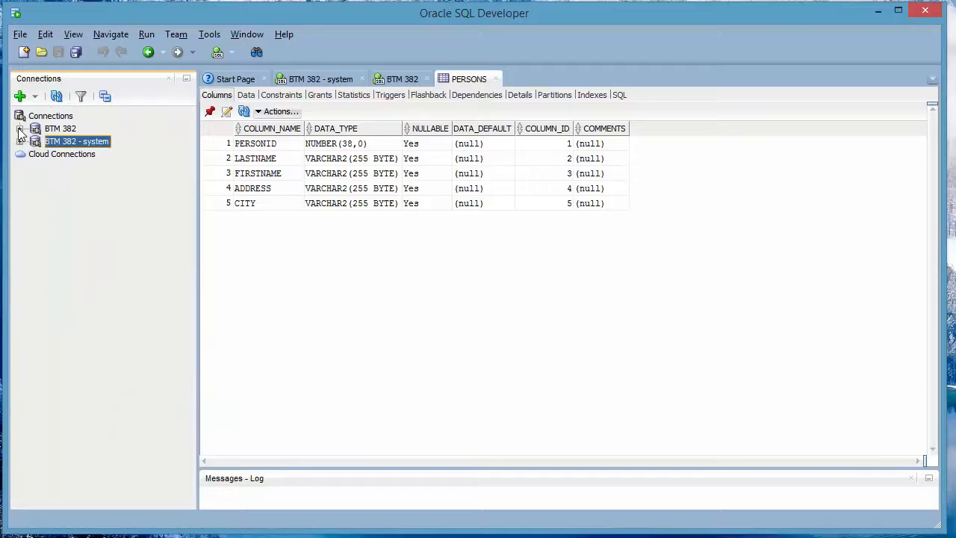
{"action": "left_click", "coordinate": [19, 129]}
{"action": "left_click", "coordinate": [35, 141]}
{"action": "left_click", "coordinate": [78, 142]}
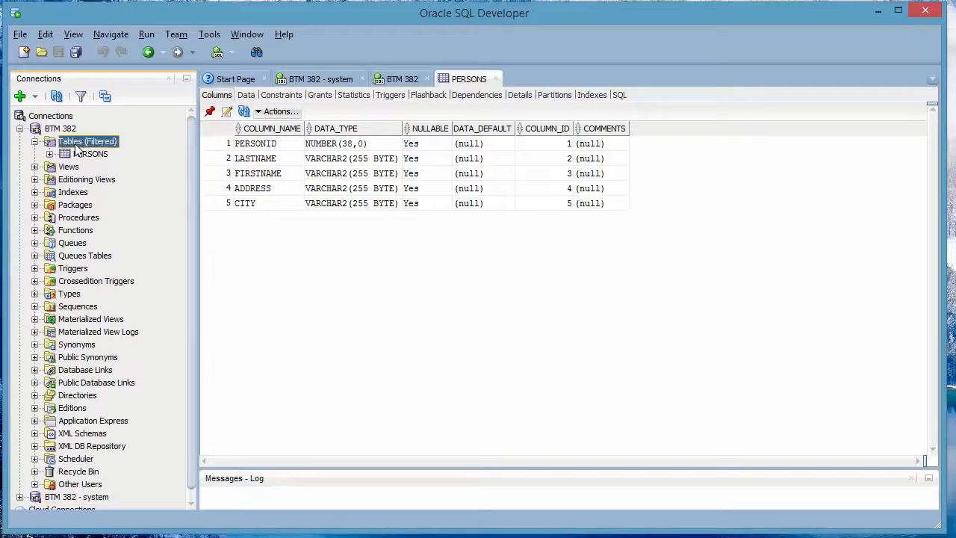
{"action": "left_click", "coordinate": [81, 154]}
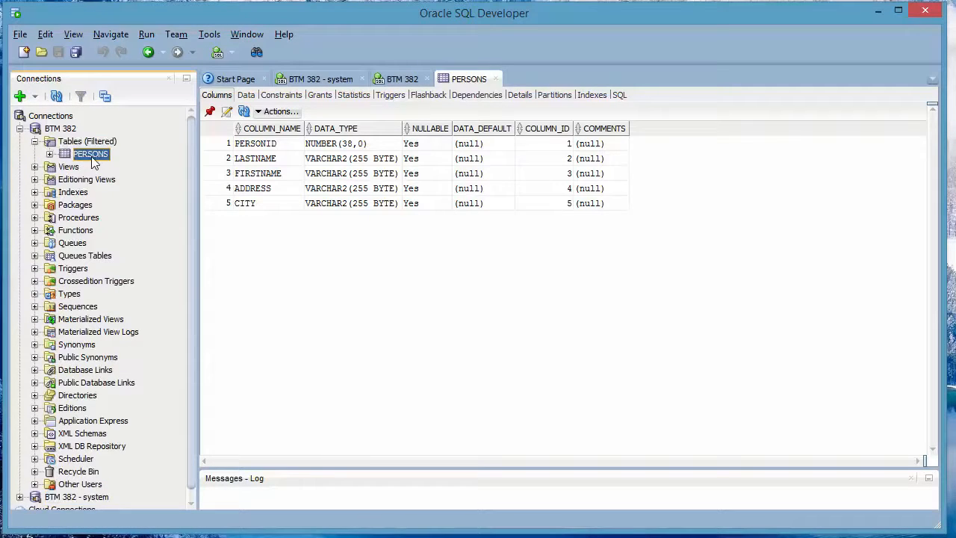